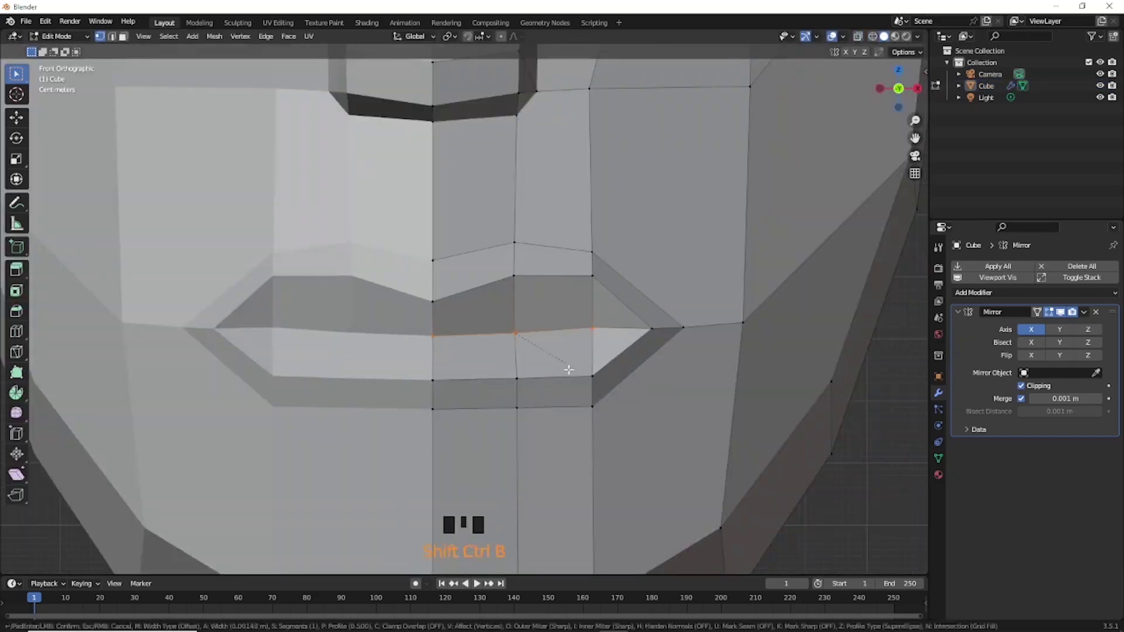
key(Escape)
click(527, 361)
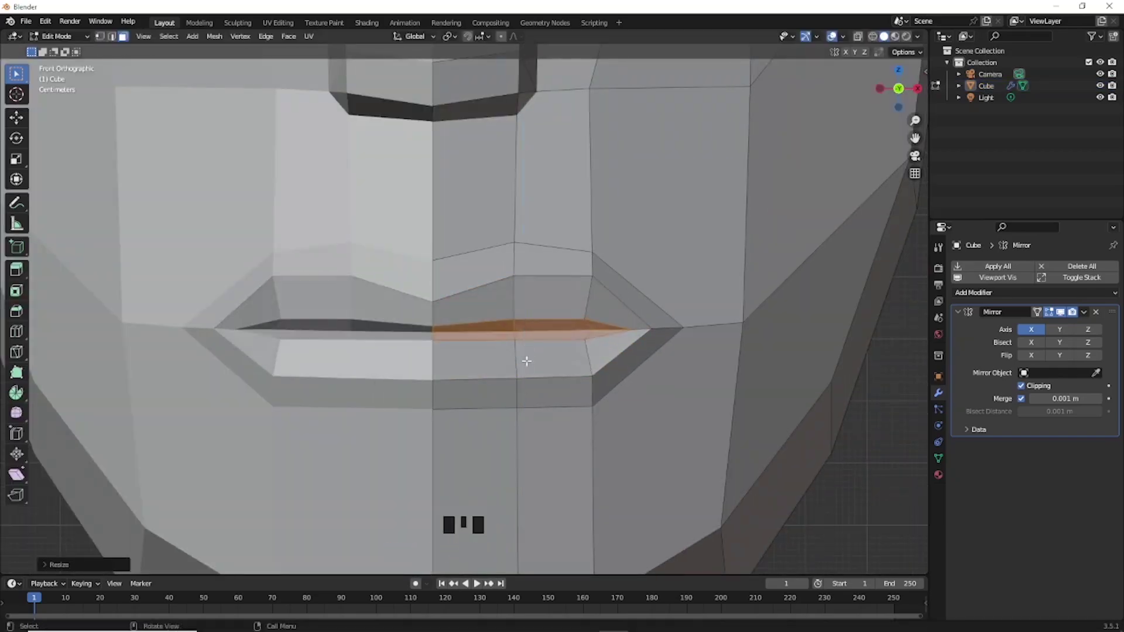
scroll(574, 314, down, 5)
- Add a cube mesh at the scene origin
key(shift+a)
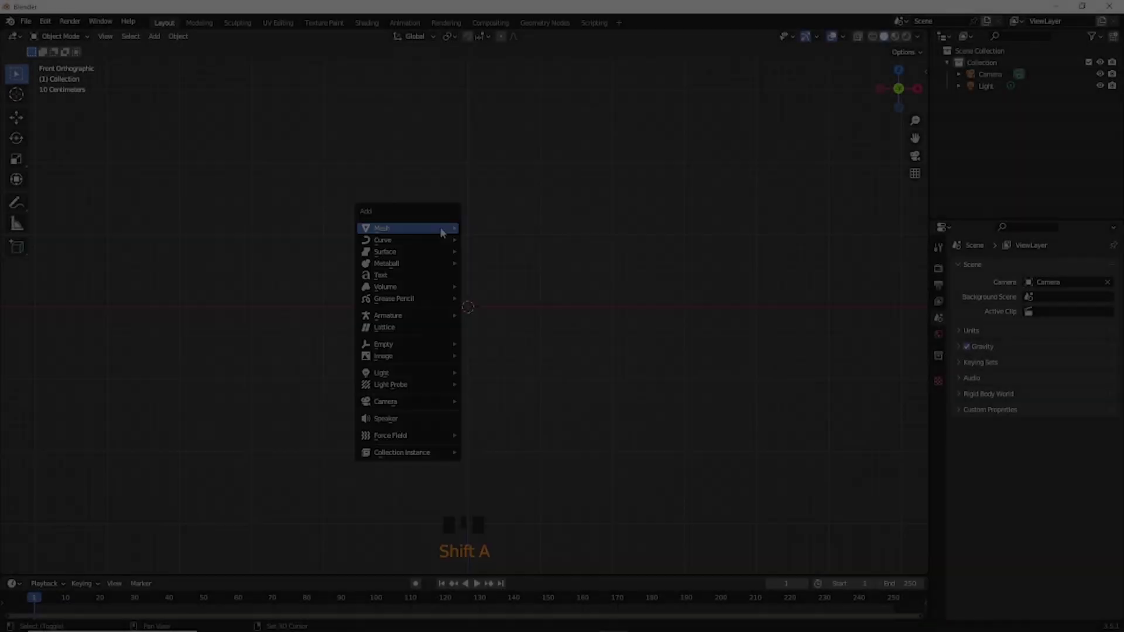
mouse_move(410, 228)
click(488, 241)
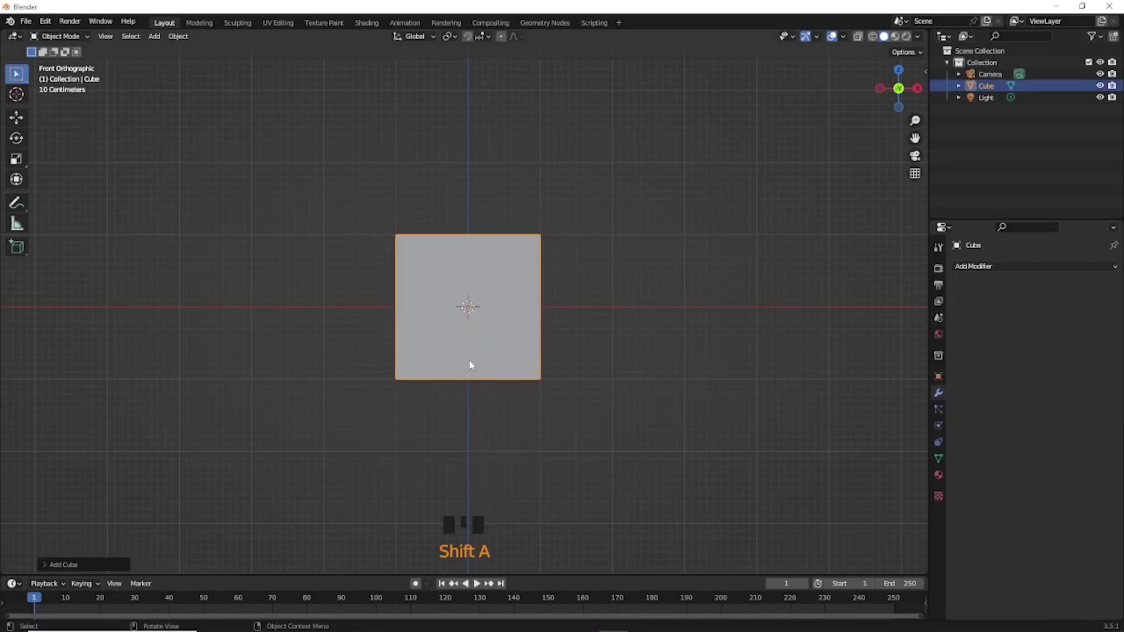
scroll(475, 375, up, 2)
- Enter Edit Mode on the cube and add one centred vertical loop cut in front view
key(Tab)
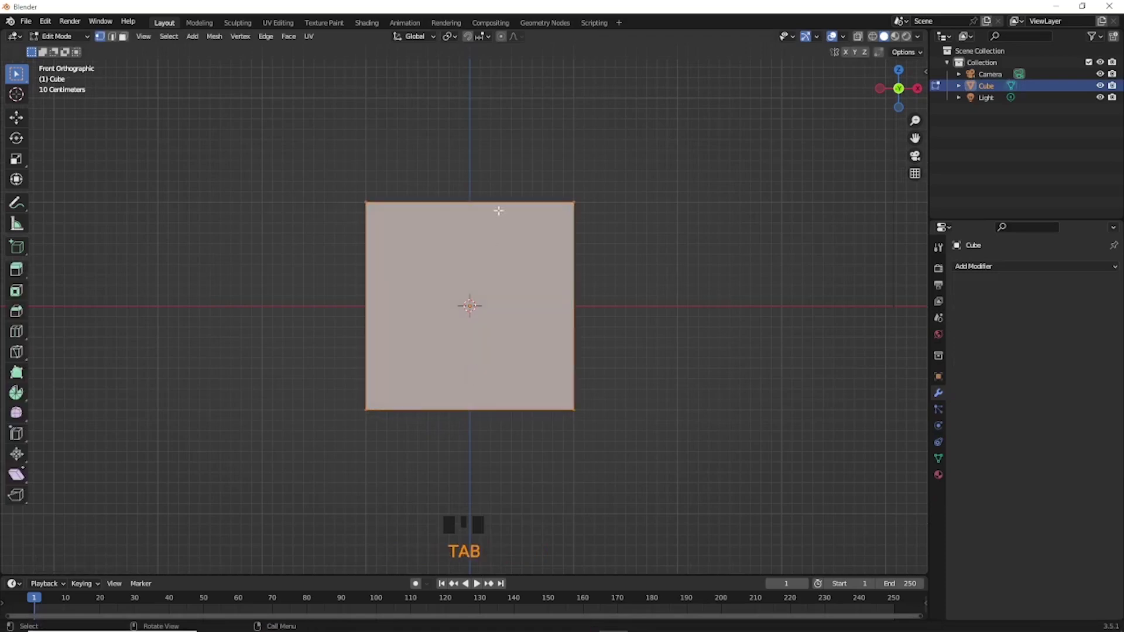
scroll(494, 215, down, 1)
key(ctrl+r)
click(478, 221)
right_click(477, 221)
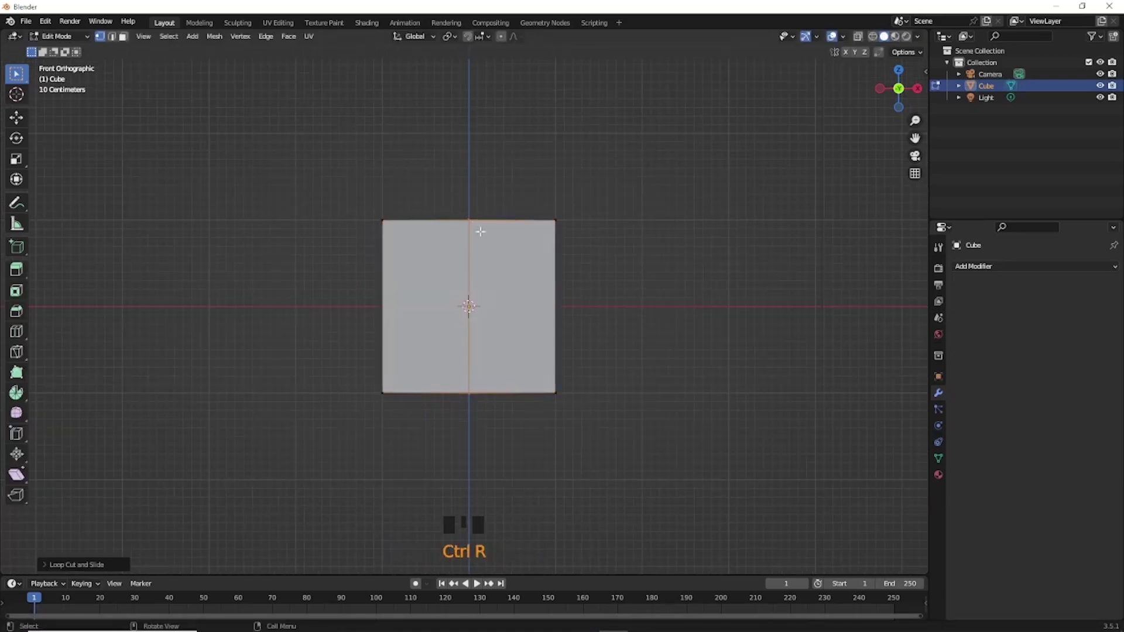
- Show the mesh in wireframe and delete the vertices of the cube's left half
key(shift+z)
drag(366, 180, 430, 430)
key(x)
click(440, 376)
- Add a Mirror modifier to the half cube and enable Clipping
click(1002, 267)
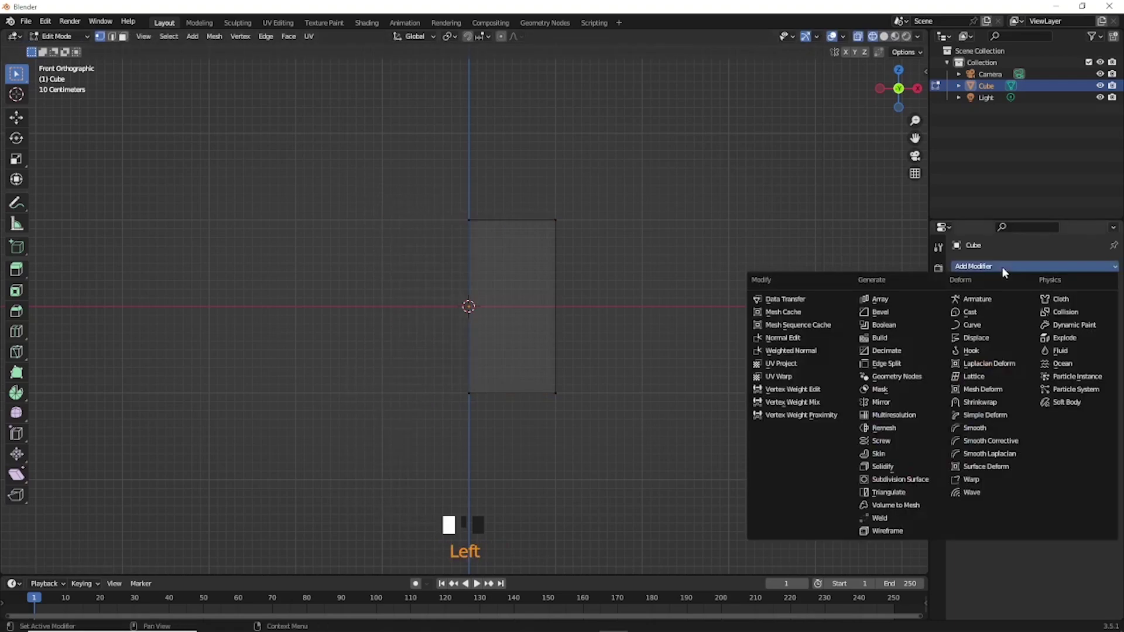
click(887, 403)
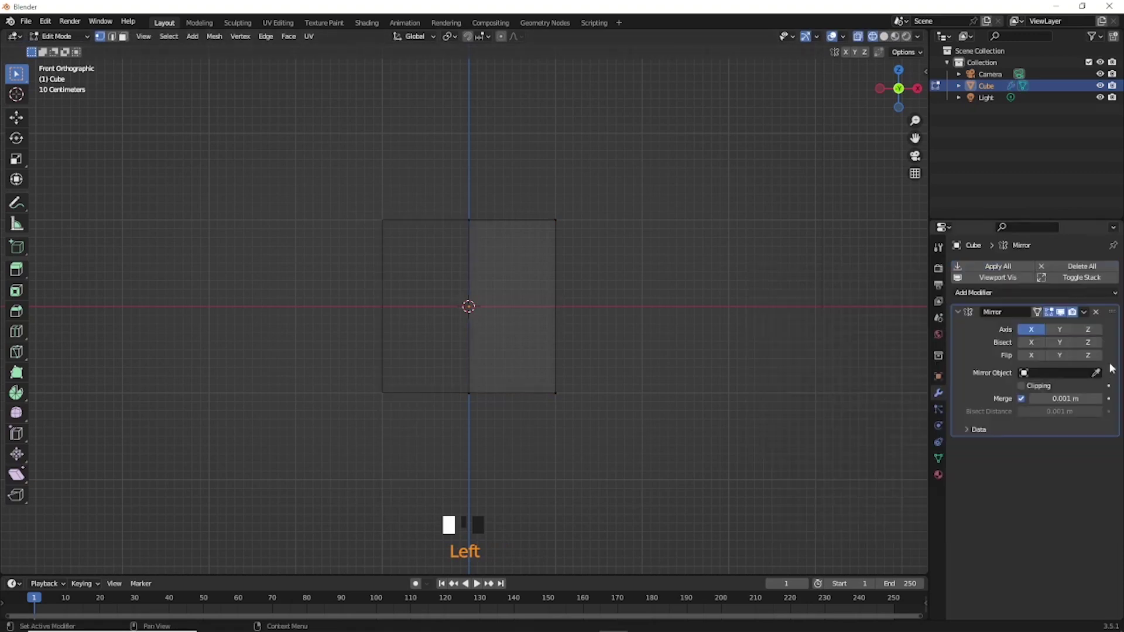
click(1029, 391)
- Add two evenly spaced vertical loop cuts across the remaining half in front view
key(ctrl+r)
scroll(512, 223, up, 1)
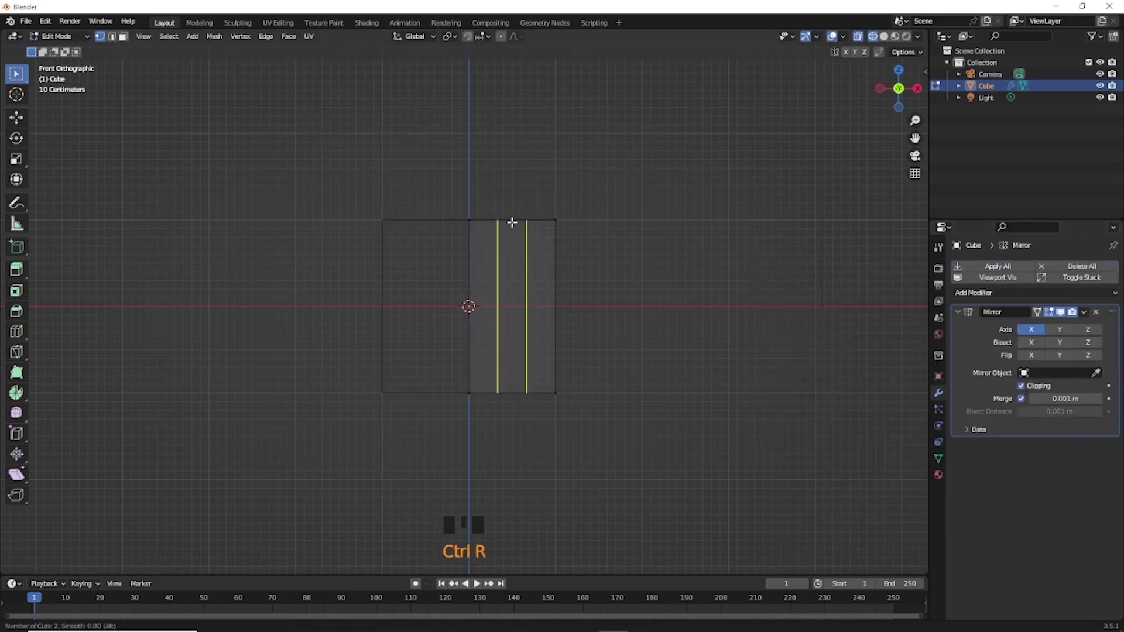
click(513, 223)
right_click(513, 223)
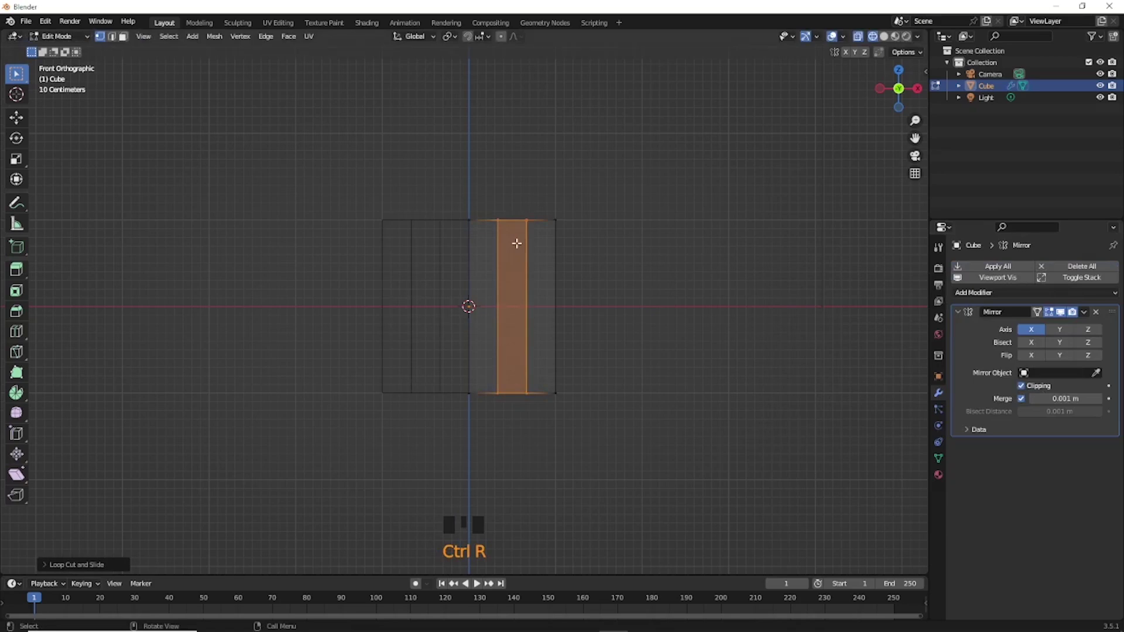
- Add two evenly spaced vertical loop cuts along the cube's depth in the right side view
key(KP_3)
key(ctrl+r)
scroll(535, 219, up, 1)
click(535, 219)
right_click(536, 219)
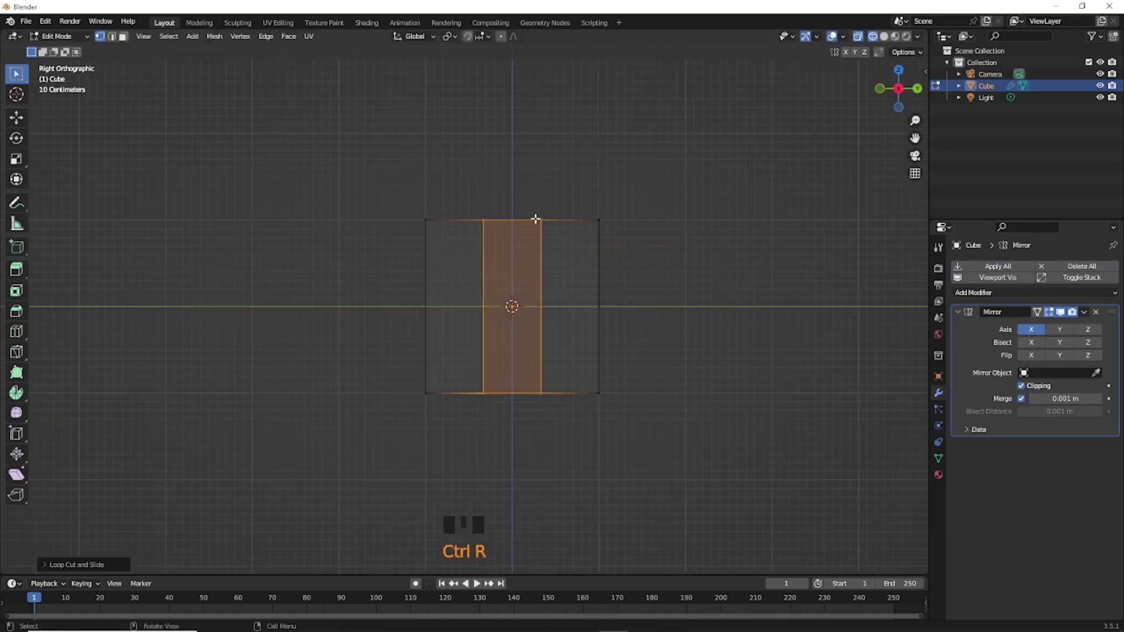
- Add one horizontal loop cut at the cube's mid-height
key(ctrl+r)
click(519, 301)
right_click(515, 301)
- In side view, raise the rear bottom vertices to form the skull base and pull the front corner vertices inward
click(540, 373)
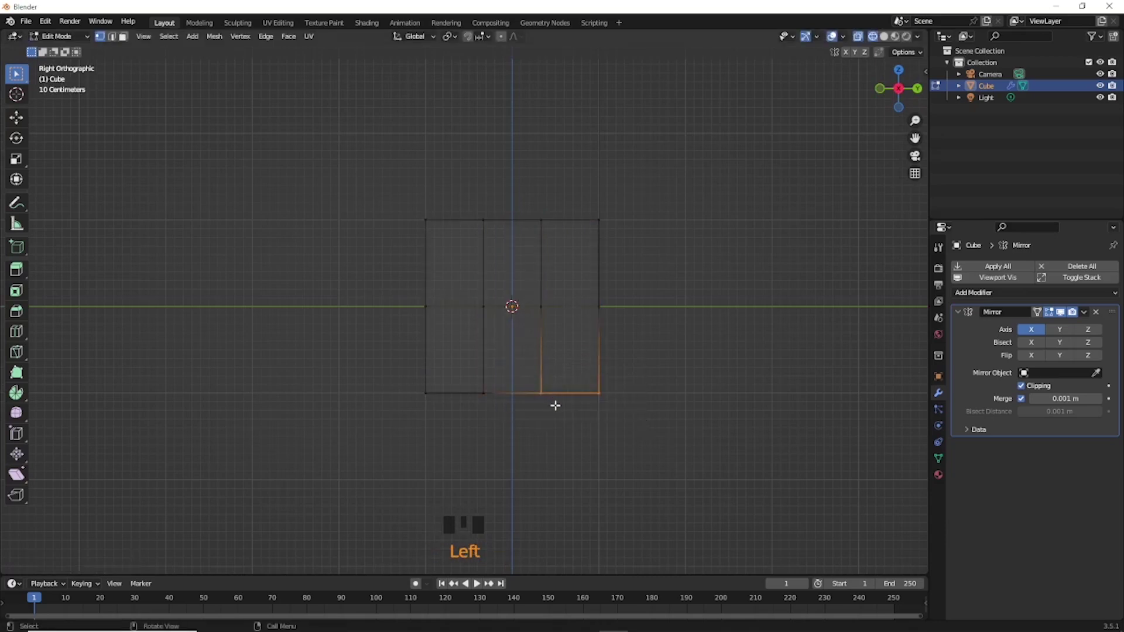
key(g)
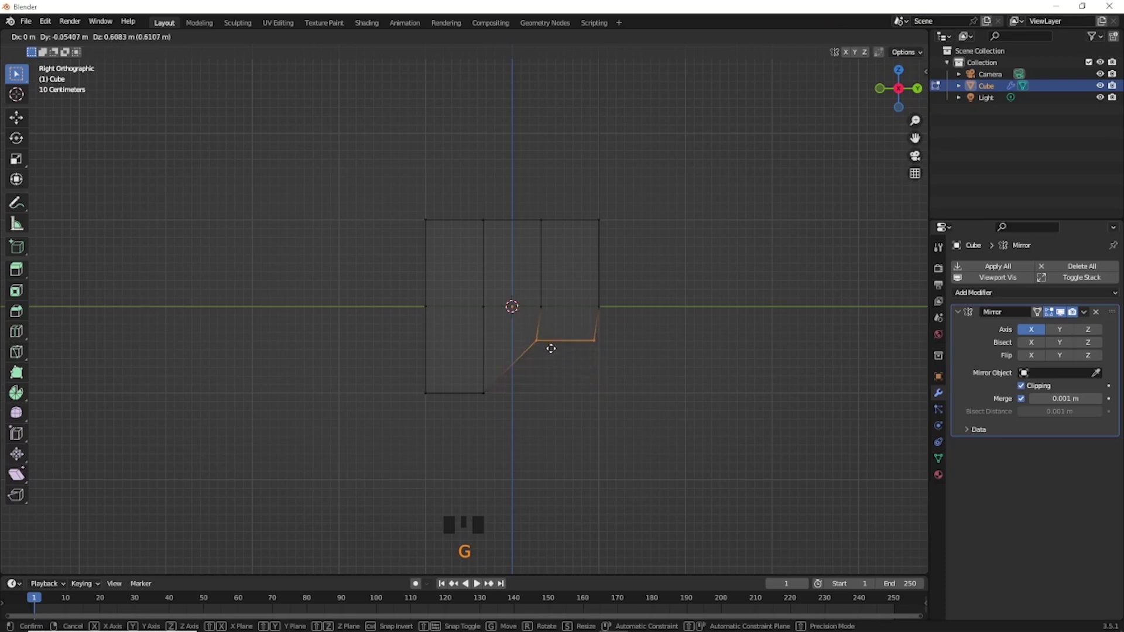
click(549, 348)
key(g)
click(507, 414)
drag(409, 202, 446, 246)
key(g)
click(453, 253)
- Move the rear column of vertices inward and lower its top corner to round the back of the head
drag(574, 197, 644, 352)
key(g)
click(585, 226)
key(g)
click(616, 252)
drag(576, 298, 601, 322)
key(g)
click(600, 315)
- Reposition the vertices at the skull base and the rear of the jaw to refine the lower side profile
drag(519, 331, 542, 351)
key(g)
click(538, 353)
drag(477, 376, 510, 402)
key(g)
click(506, 400)
click(585, 347)
key(g)
click(601, 350)
- Move the top front vertices down and inward to slope the forehead in side view
click(418, 223)
key(g)
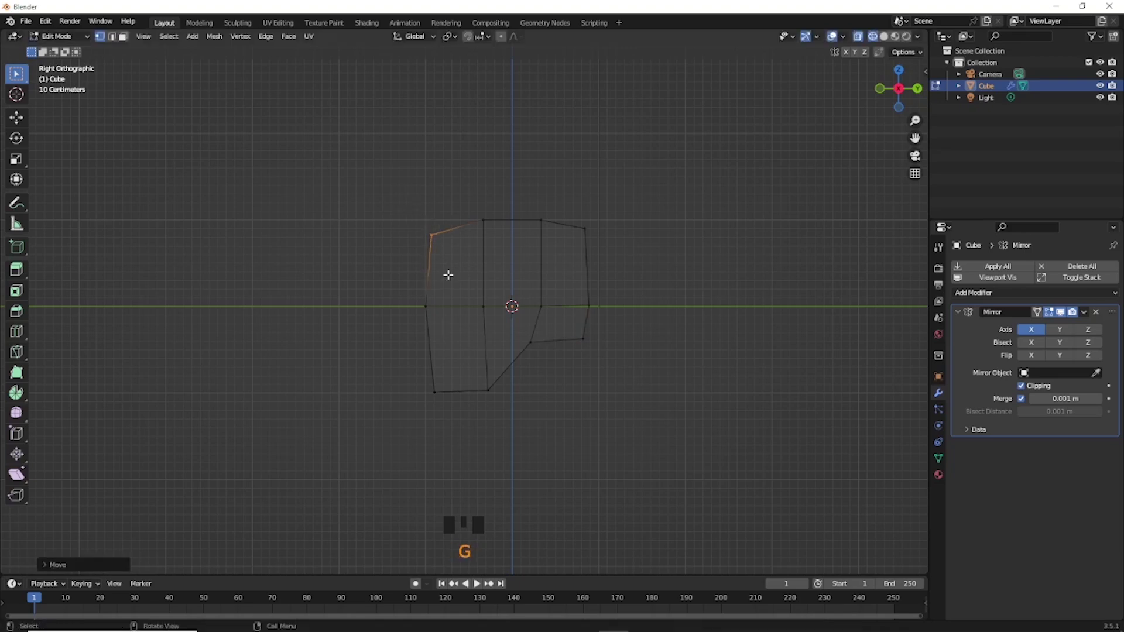
click(445, 273)
- In front view, select all vertices outside the centre line, shift them inward and scale them down slightly
key(KP_1)
drag(396, 171, 560, 438)
scroll(507, 365, up, 2)
shift+middle_drag(510, 362, 630, 336)
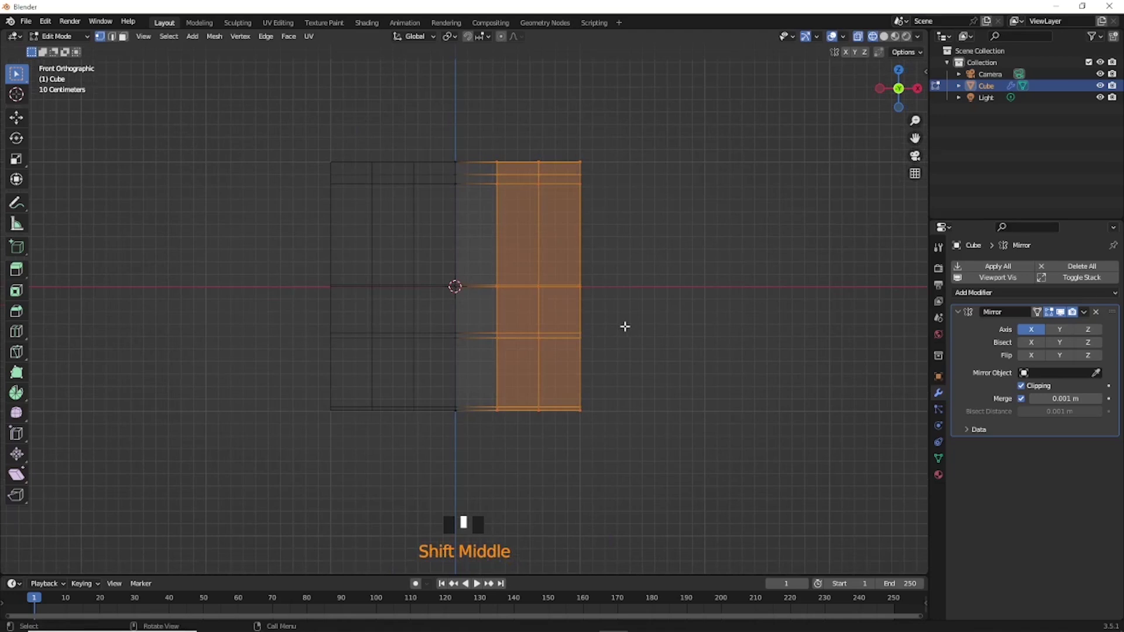
key(g)
click(617, 328)
key(s)
click(599, 410)
- Scale down the two outer vertex columns, then shrink and reposition the outermost column to taper the side of the head
drag(521, 158, 610, 448)
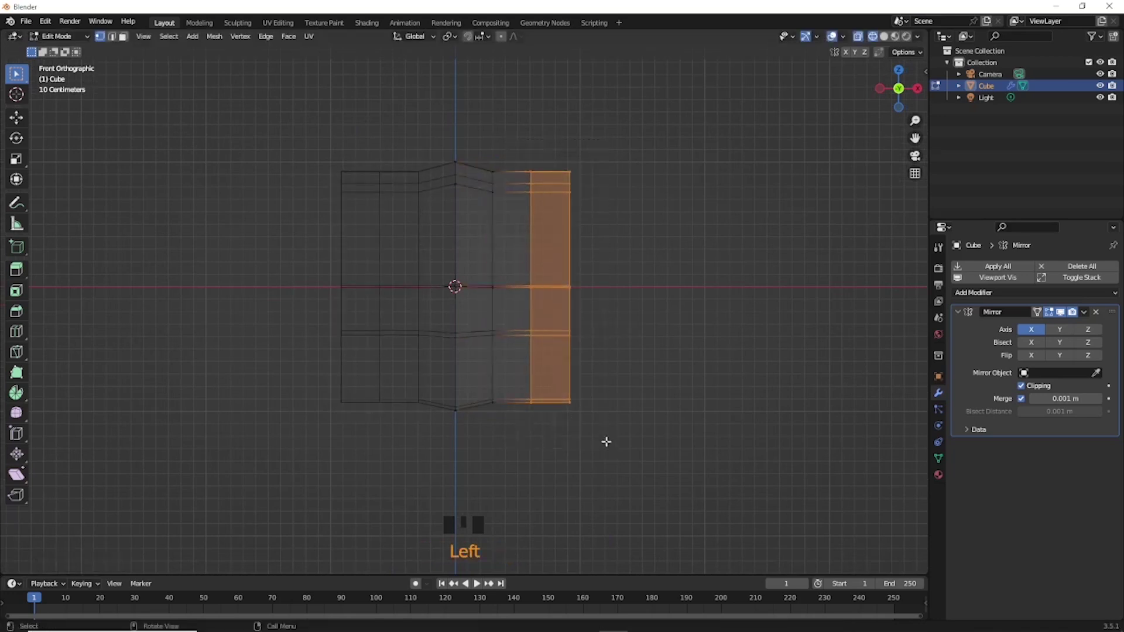
key(s)
click(596, 425)
drag(551, 154, 616, 465)
key(s)
click(610, 432)
key(g)
click(606, 349)
- Move the lower outer vertices inward to round the jaw in front view
drag(475, 358, 619, 438)
key(g)
click(616, 437)
drag(511, 349, 607, 431)
key(g)
click(596, 431)
- Move the upper outer vertices to round the top of the head in front view
drag(512, 151, 591, 236)
key(g)
click(580, 236)
drag(473, 151, 579, 234)
key(g)
click(579, 268)
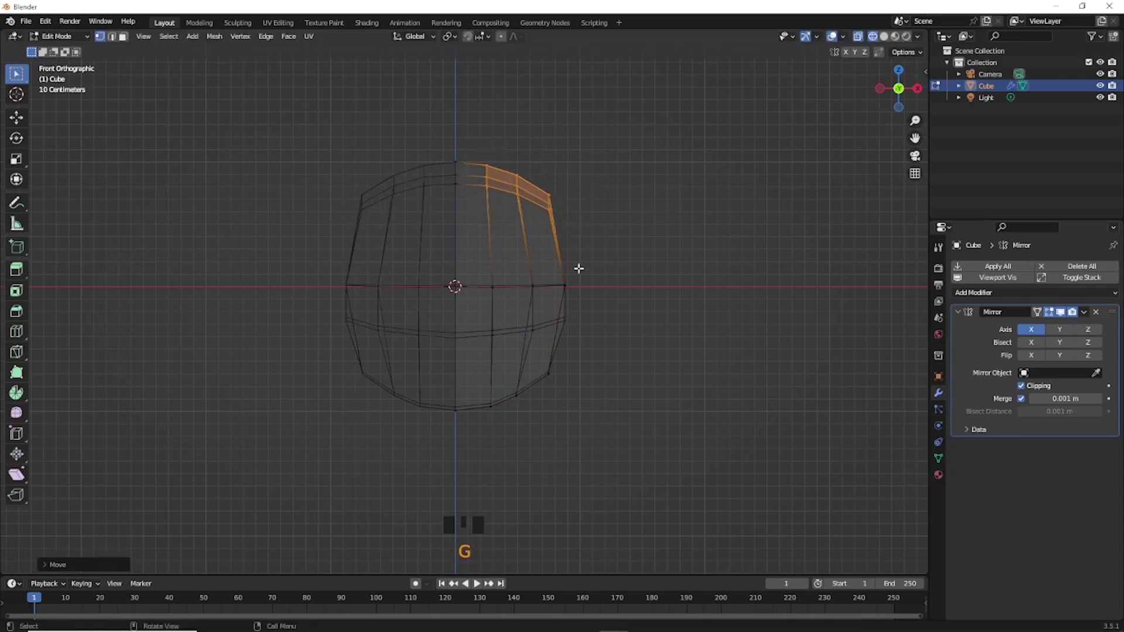
- Lower the bottom row of vertices to lengthen the chin and adjust the outer jaw corner
drag(484, 361, 554, 417)
drag(439, 360, 559, 430)
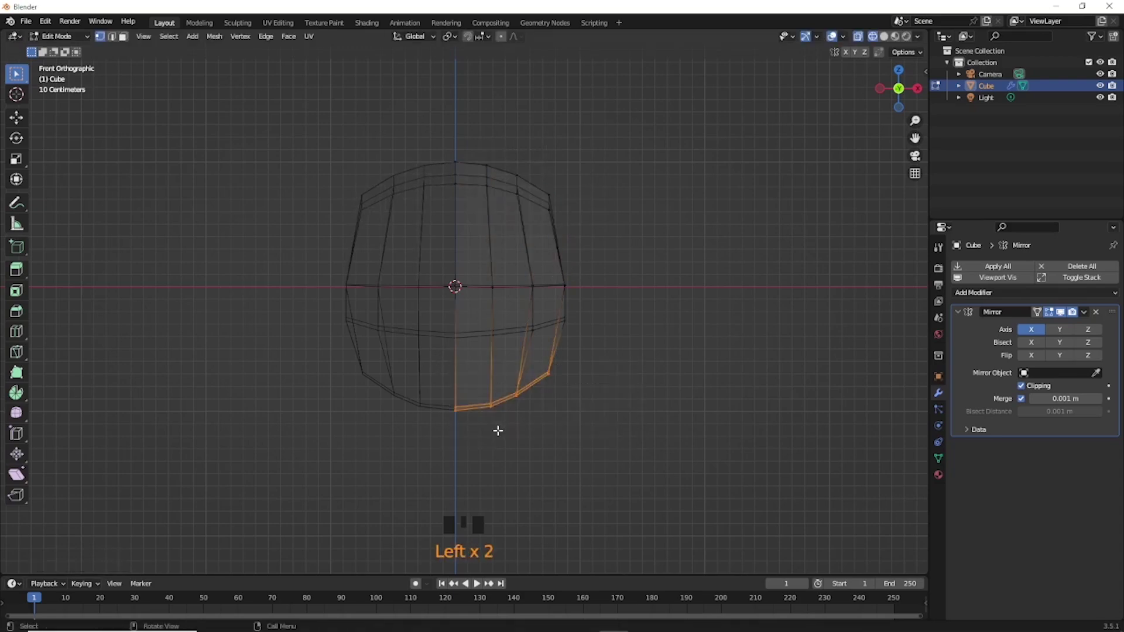
key(g)
click(497, 444)
drag(530, 366, 571, 417)
key(g)
click(569, 416)
- Move and rotate the middle column of crown vertices to smooth the top curve in front view
drag(500, 157, 539, 216)
key(g)
click(540, 218)
key(r)
click(578, 201)
drag(474, 147, 504, 211)
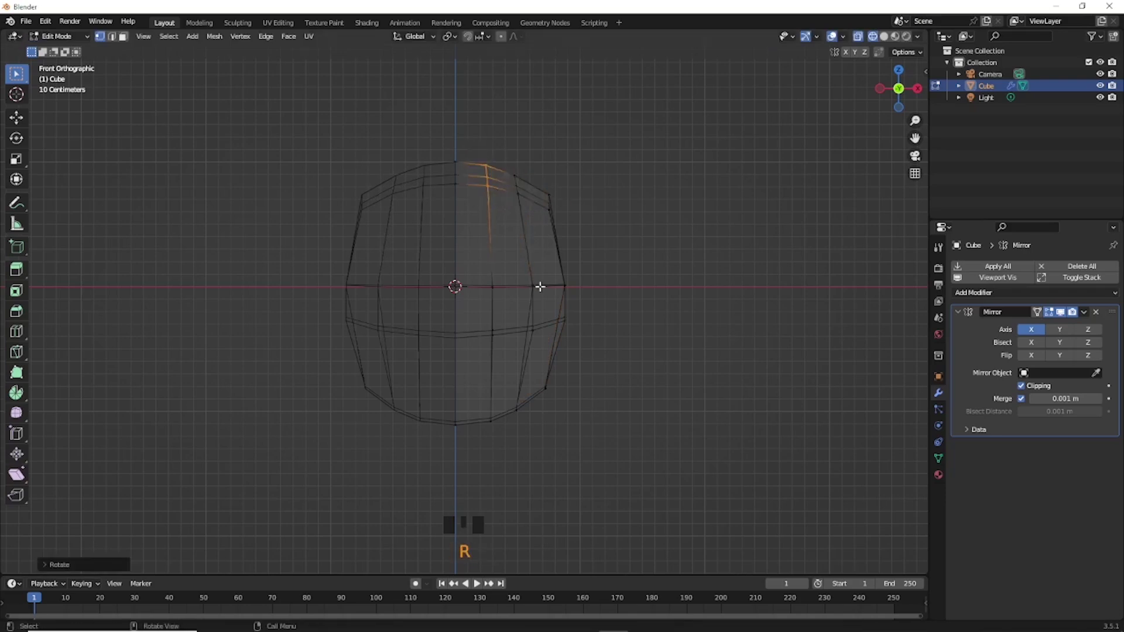
- Switch back to solid shading and reposition individual vertices around the side of the head to smooth its surface
key(shift+z)
scroll(549, 346, up, 1)
scroll(593, 317, down, 3)
key(KP_3)
scroll(590, 319, up, 3)
middle_drag(557, 334, 448, 355)
click(443, 356)
key(g)
click(456, 355)
click(470, 346)
key(g)
click(482, 342)
middle_drag(316, 343, 492, 369)
scroll(449, 354, down, 3)
click(480, 351)
key(g)
- Adjust the outer face vertex at mid-height in front view
key(KP_1)
scroll(475, 349, up, 2)
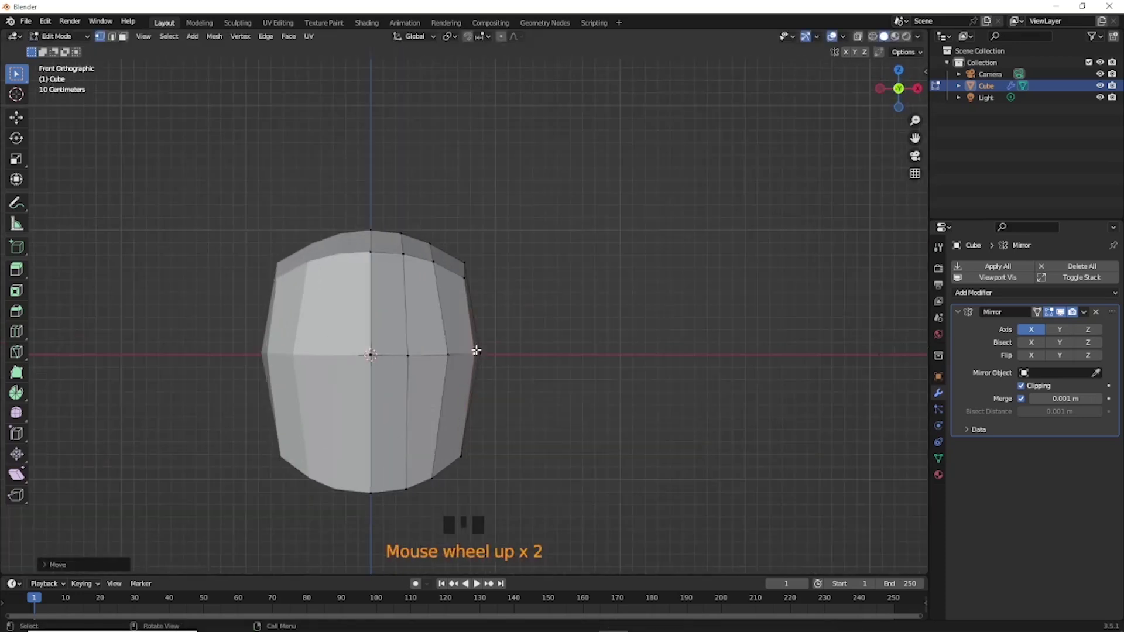
click(438, 354)
key(g)
click(428, 378)
- Reposition a vertex on the lower side of the head to even out the skull base
click(480, 358)
middle_drag(484, 353, 374, 381)
key(g)
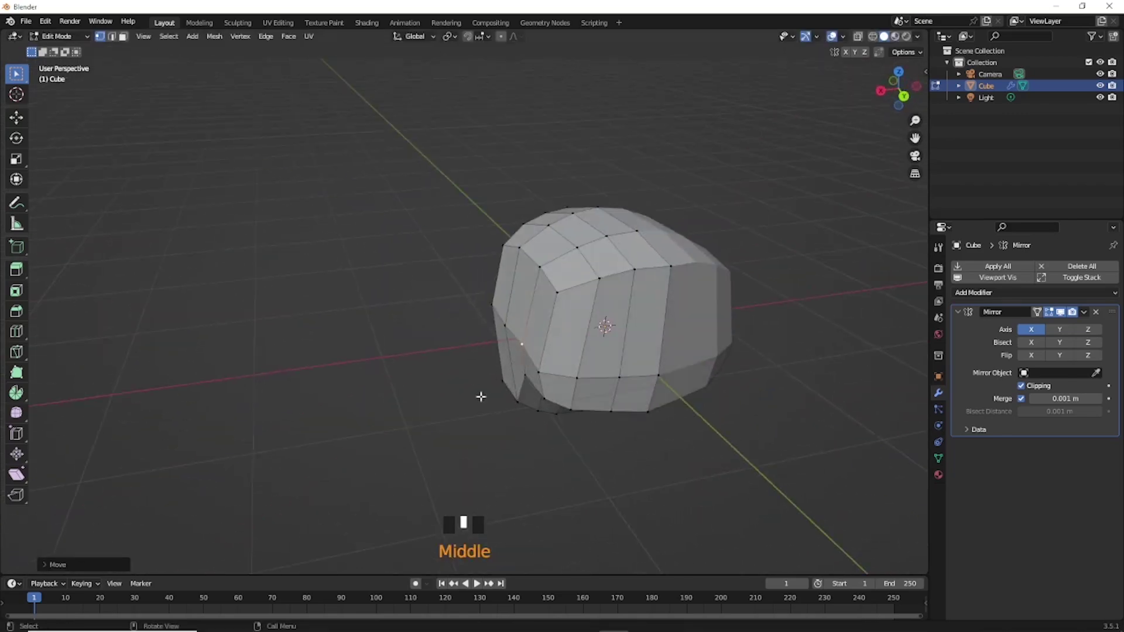
key(g)
click(577, 406)
- Knife-cut a line from the chin up to an eye-shaped outline at mid-height and across to the face's centre line
middle_drag(576, 406, 598, 354)
scroll(582, 384, up, 2)
key(KP_1)
shift+middle_drag(530, 427, 484, 346)
key(k)
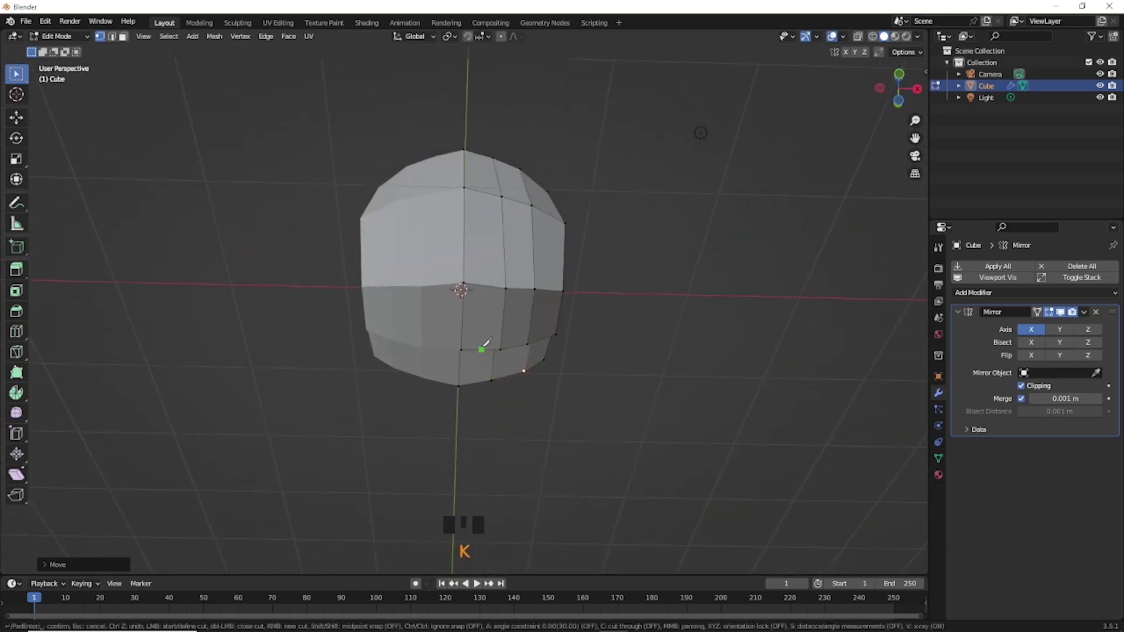
click(491, 263)
middle_drag(491, 191, 478, 299)
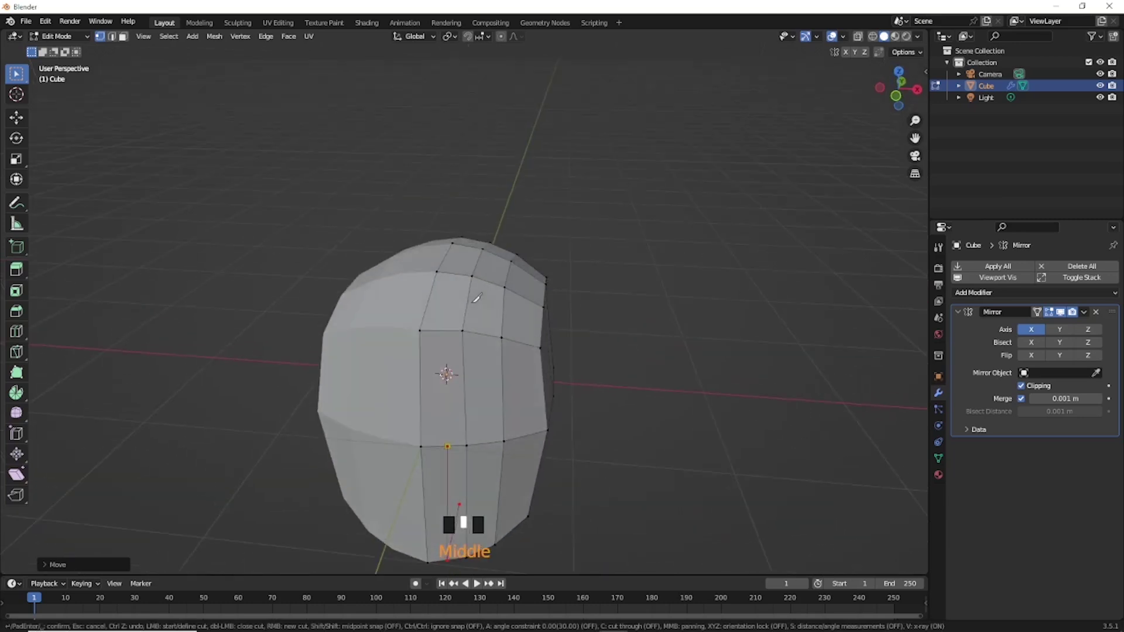
click(466, 427)
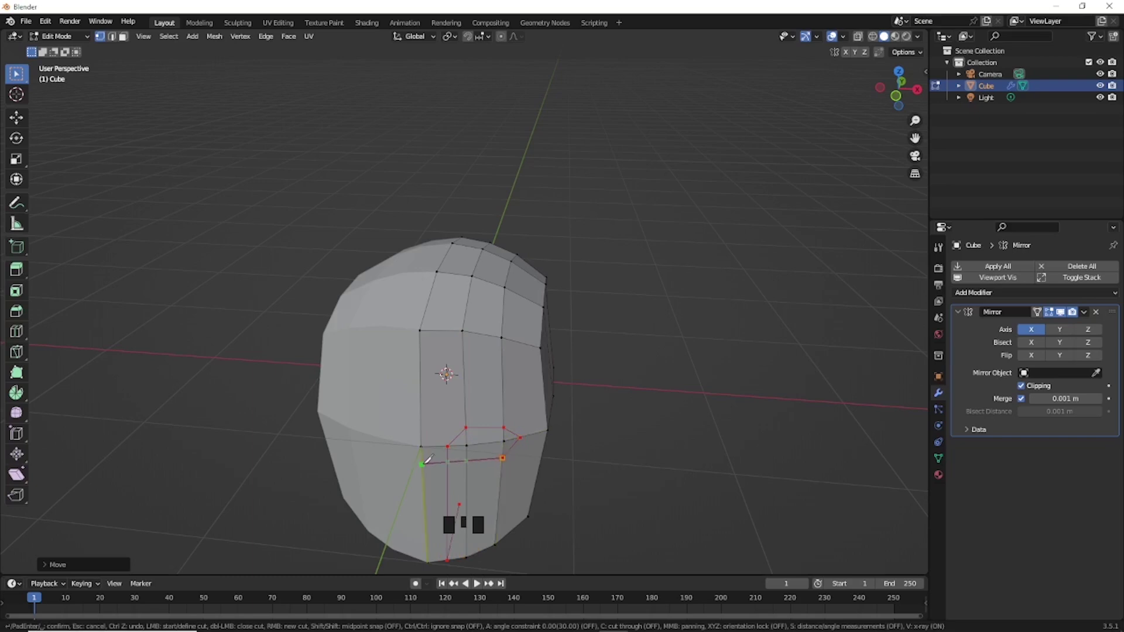
key(Return)
- Finish the eye cut and reposition the inner corner of the eye outline in front view
scroll(519, 463, down, 2)
key(KP_1)
scroll(493, 360, up, 4)
shift+middle_drag(494, 360, 527, 334)
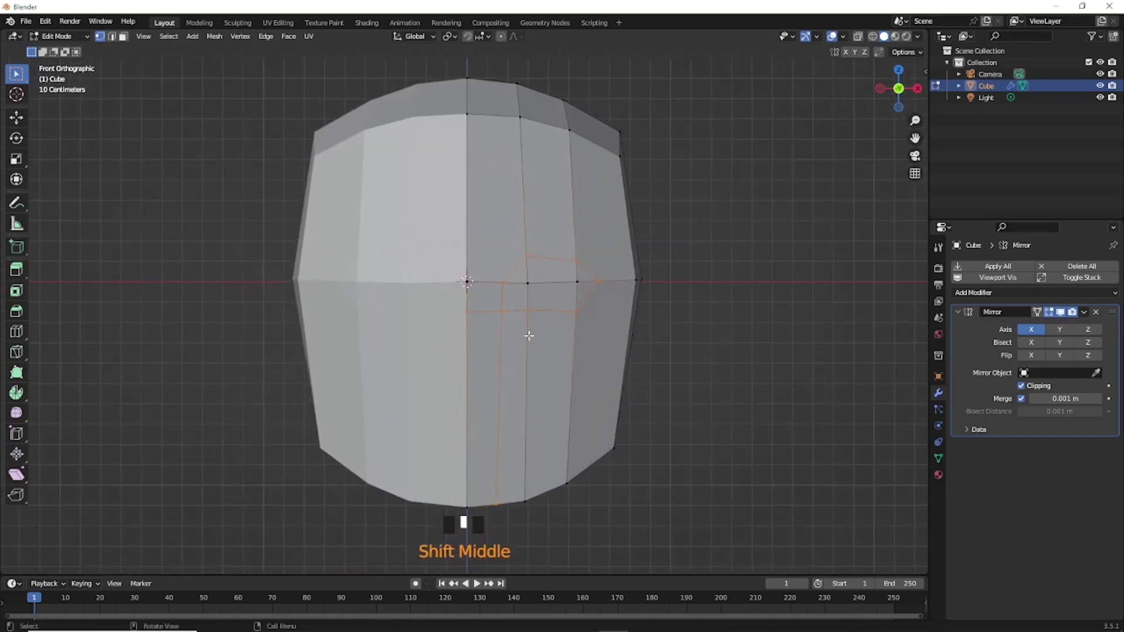
scroll(527, 334, up, 2)
key(g)
click(457, 326)
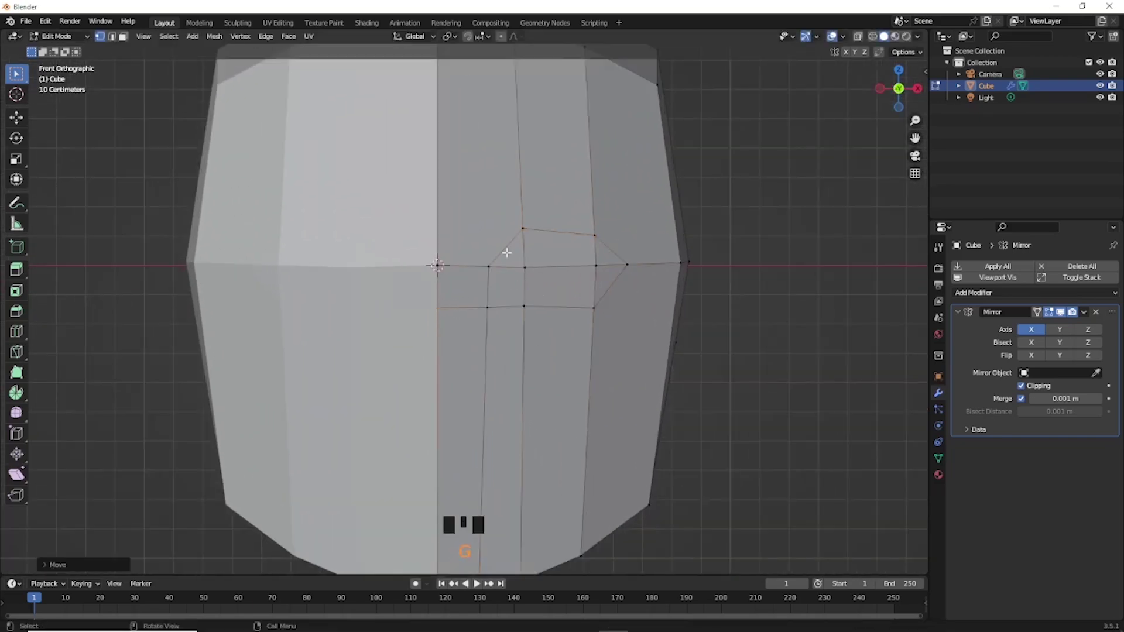
click(489, 263)
key(g)
click(502, 285)
- Adjust the upper and lower vertices of the eye outline to refine the lid shape
click(523, 228)
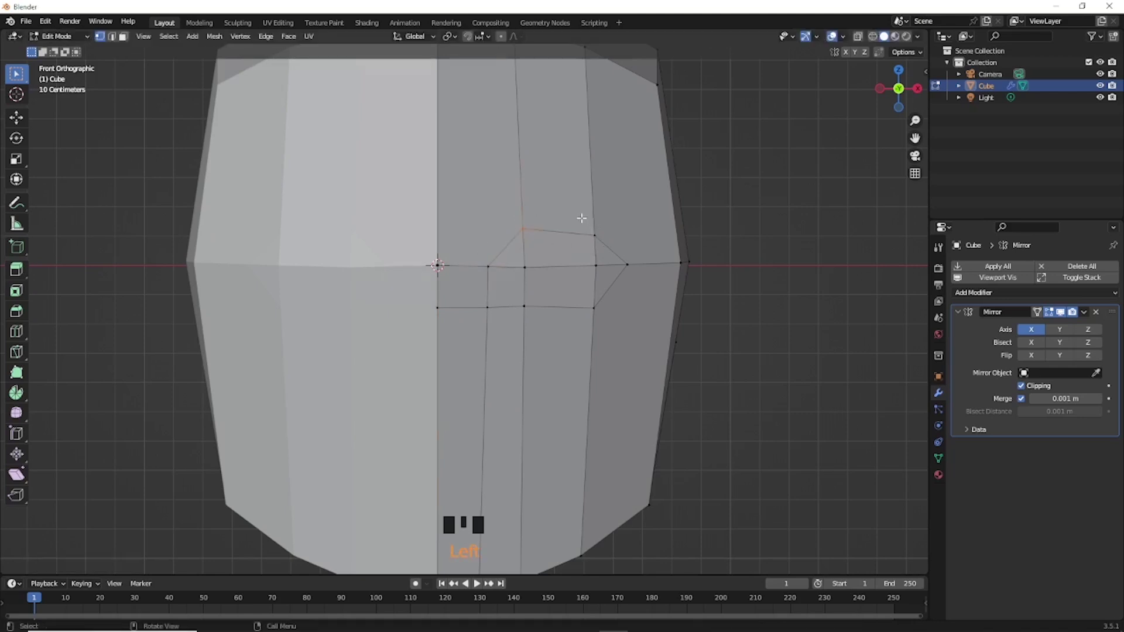
key(g)
click(605, 321)
click(545, 316)
key(g)
click(546, 327)
click(528, 228)
key(g)
click(529, 247)
- Push the two middle vertices of the eye about 0.06 m into the head and shift them slightly inward and down in front view
scroll(551, 301, down, 2)
middle_drag(607, 301, 557, 299)
drag(502, 262, 568, 289)
scroll(547, 304, up, 1)
scroll(547, 304, down, 1)
middle_drag(547, 304, 530, 308)
key(g)
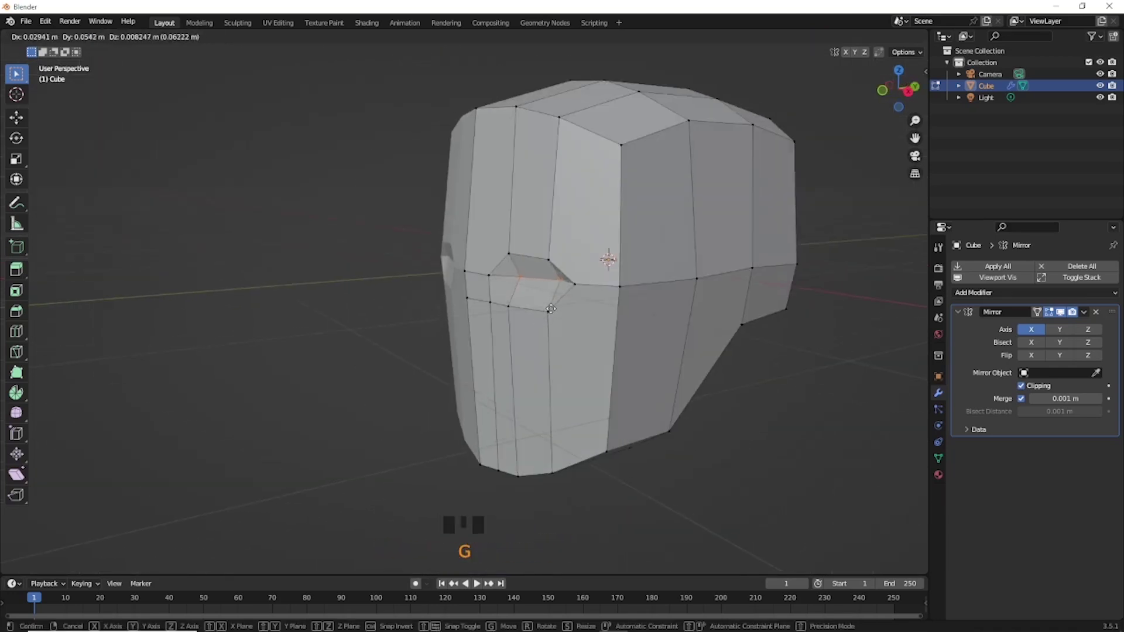
click(548, 310)
key(KP_1)
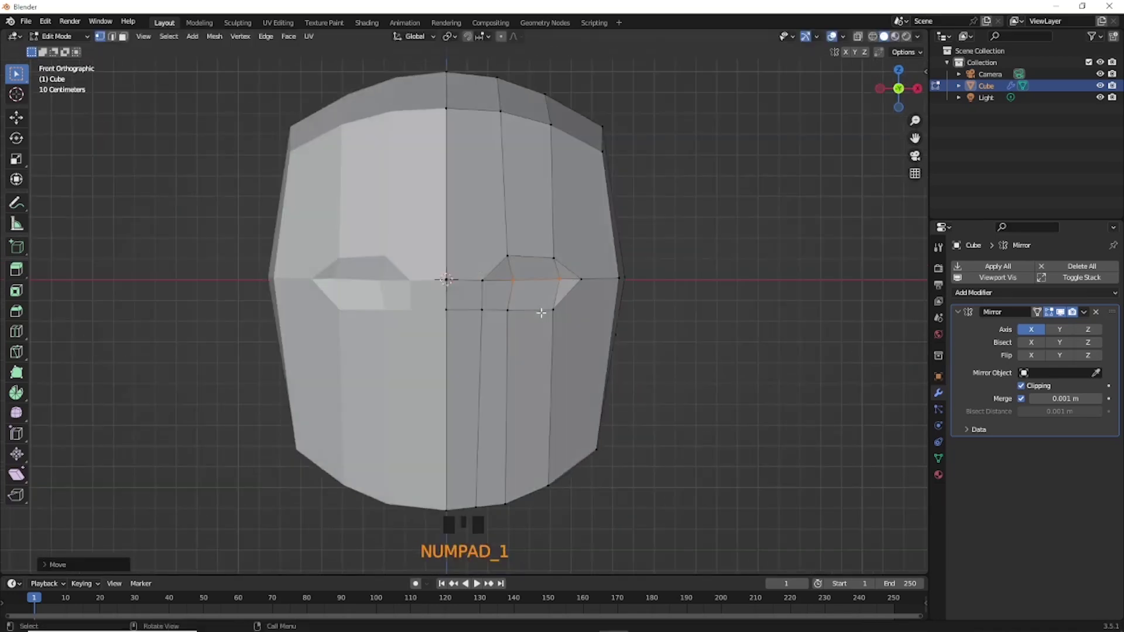
key(g)
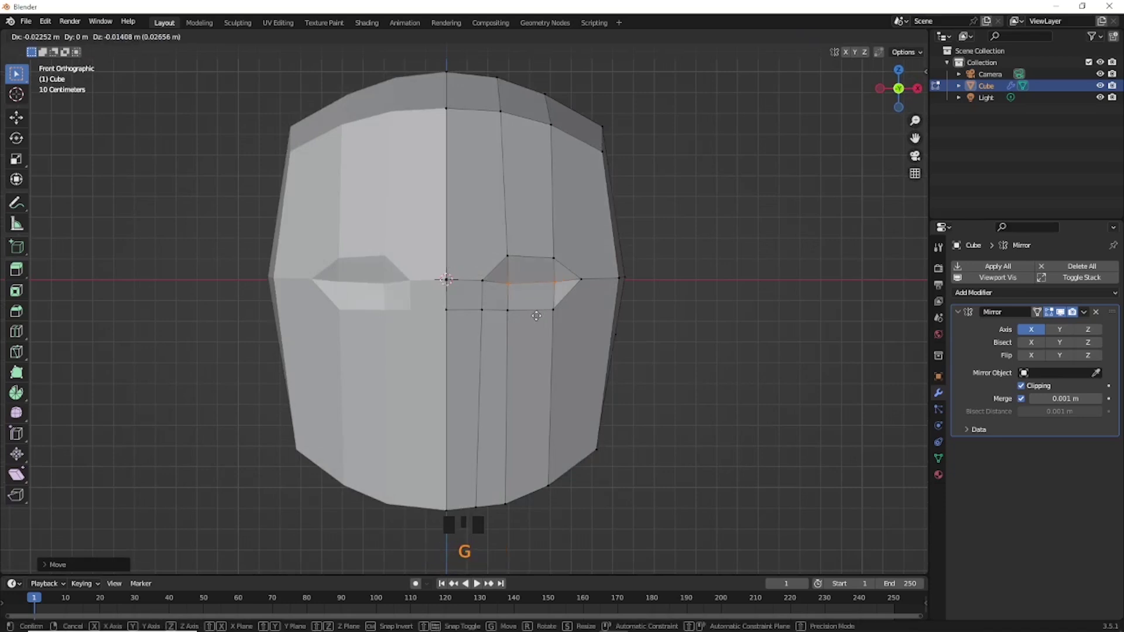
click(536, 316)
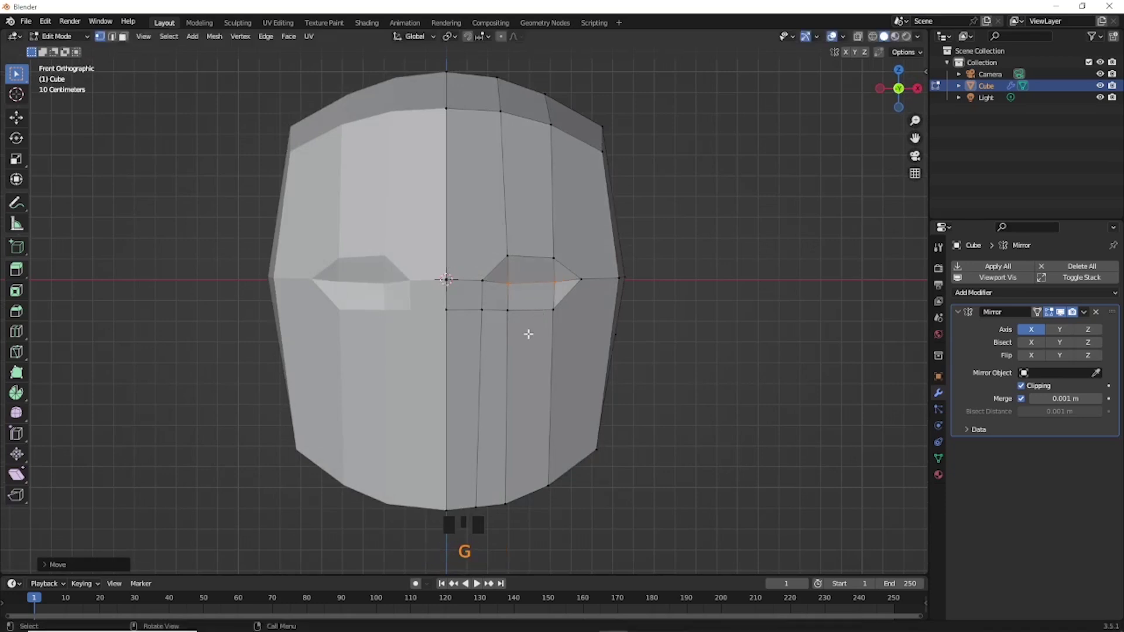
- Knife-cut a second, larger outline around the eye, running from the centre line at the brow around the outer corner and back beneath the eye
scroll(529, 338, up, 2)
scroll(528, 337, down, 1)
key(k)
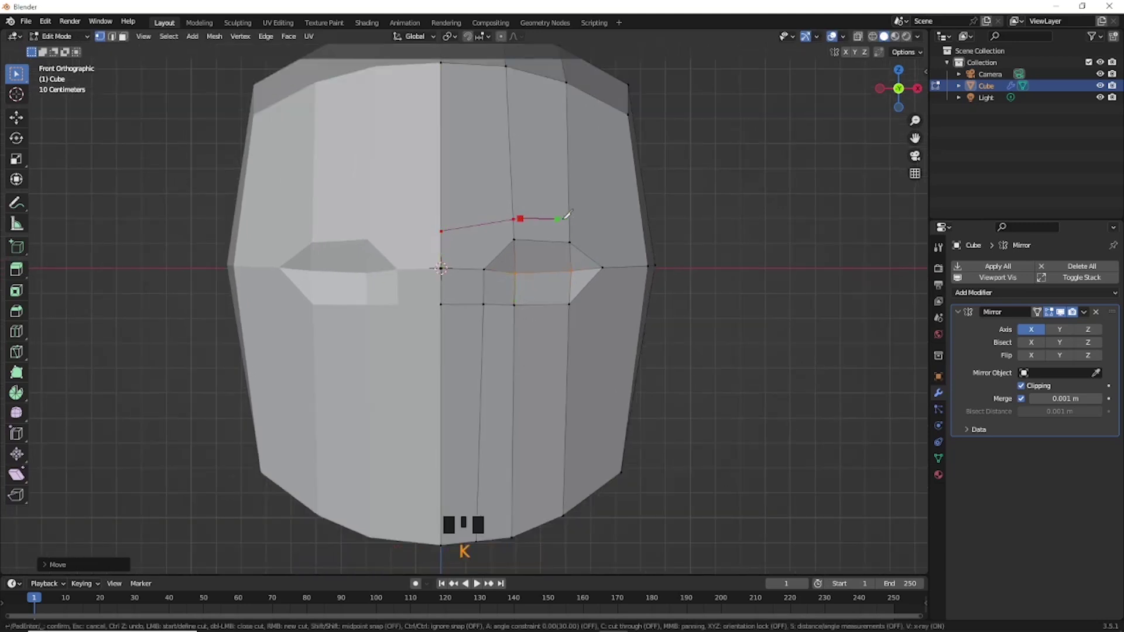
key(ctrl+z)
click(442, 331)
key(Return)
- Lower the row of vertices along the bottom edge of the outer eye outline
scroll(478, 338, up, 2)
drag(434, 328, 616, 353)
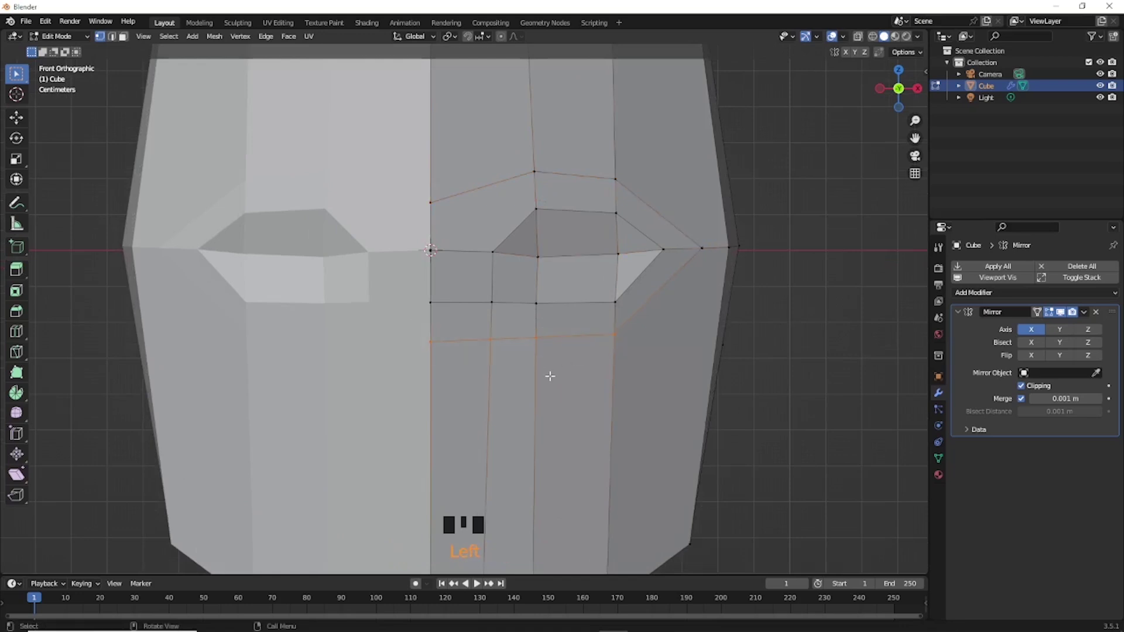
key(g)
click(533, 393)
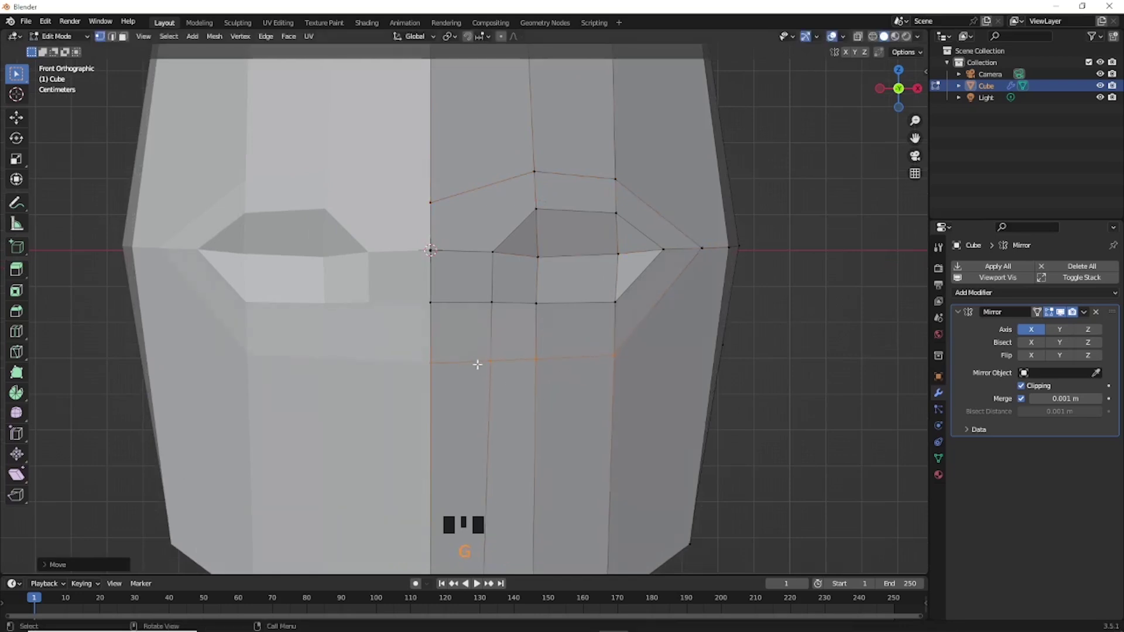
- Knife-cut the nose base outline from the centre line out to a nostril point and back to the centre line below
click(508, 384)
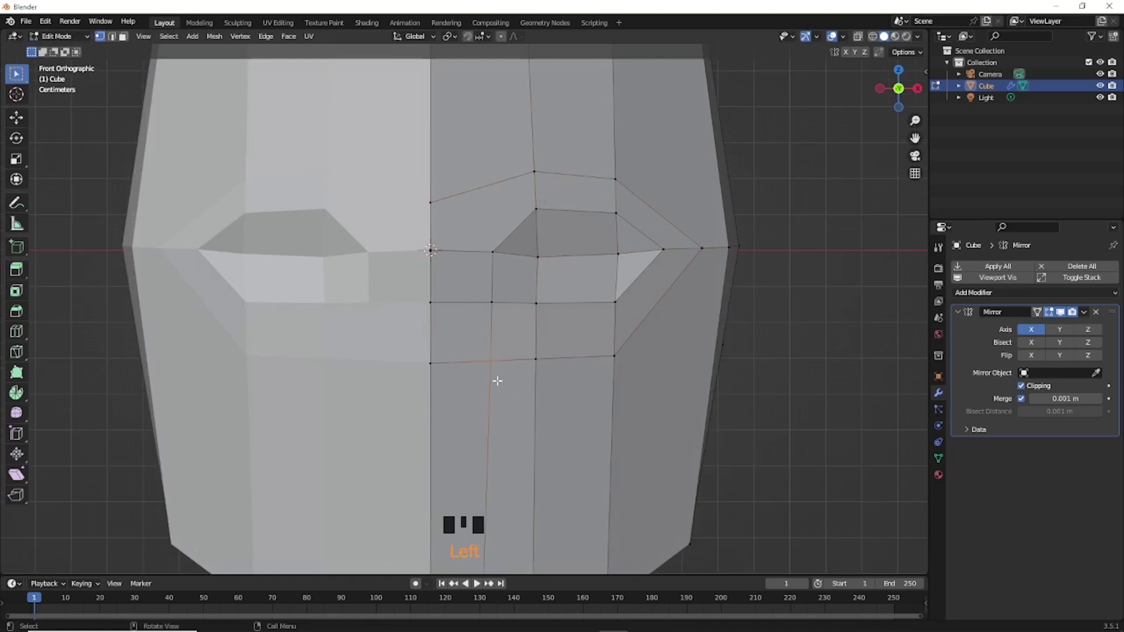
key(k)
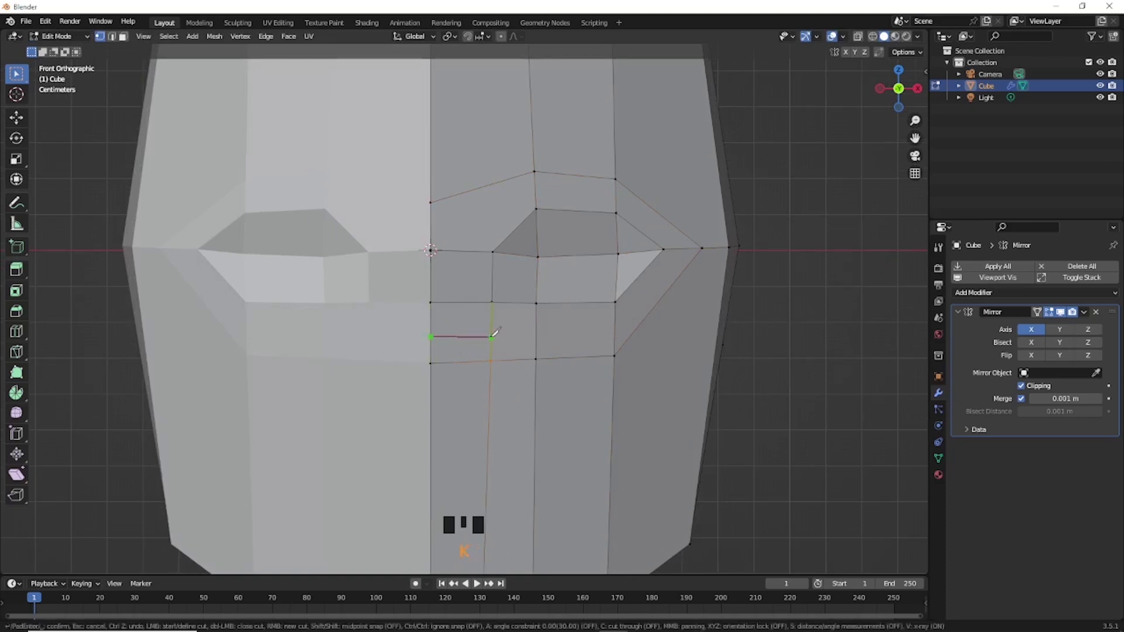
click(492, 337)
key(Return)
- Pull the centre-line vertex in the middle of the nose base forward in side view to form the nose tip
drag(422, 351, 482, 379)
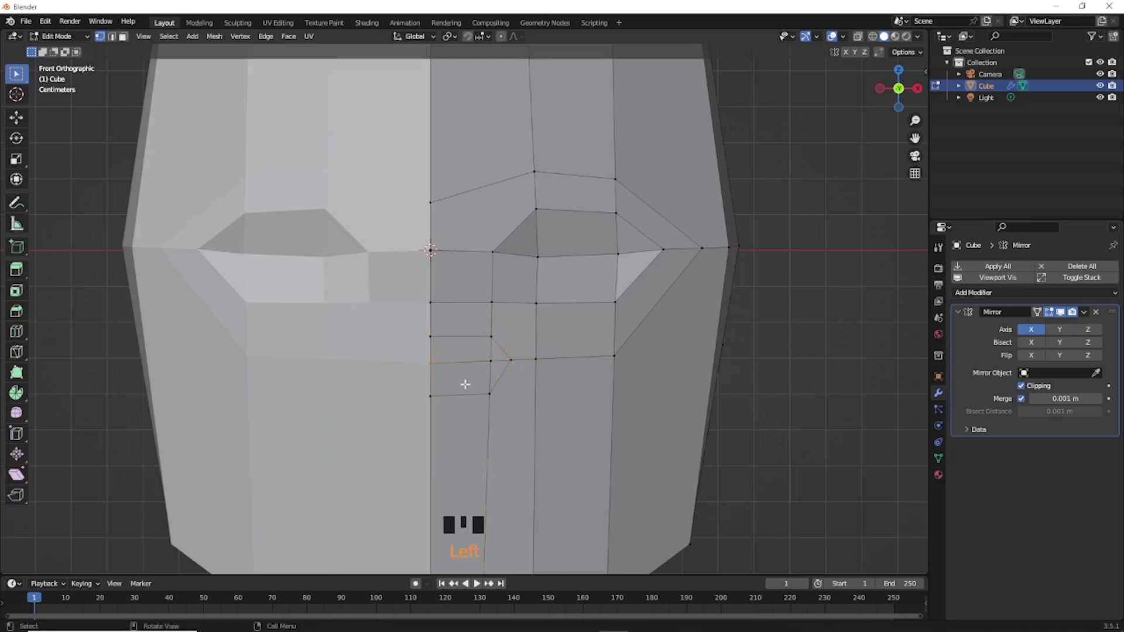
key(KP_3)
scroll(487, 401, down, 3)
shift+middle_drag(486, 402, 436, 391)
scroll(448, 373, down, 1)
key(g)
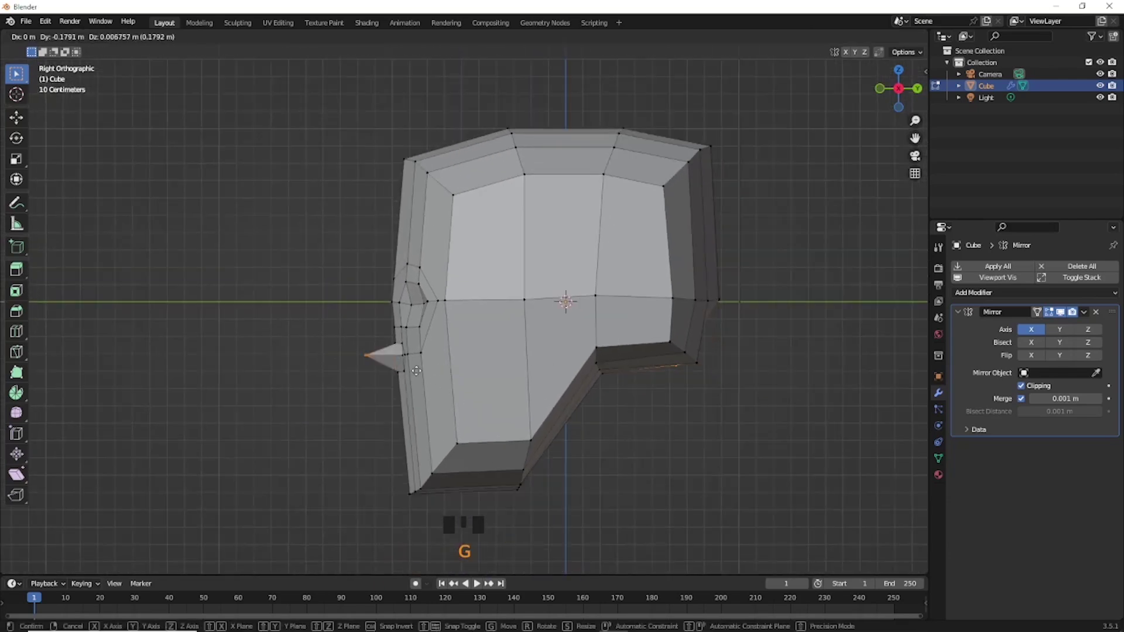
click(371, 367)
- Shape the nose profile by pulling the centre vertex above the tip forward and adjusting the two bridge vertices
scroll(371, 367, up, 4)
shift+middle_drag(368, 375, 443, 318)
click(395, 321)
key(g)
click(342, 326)
drag(374, 221, 411, 253)
key(g)
click(421, 259)
click(396, 286)
key(g)
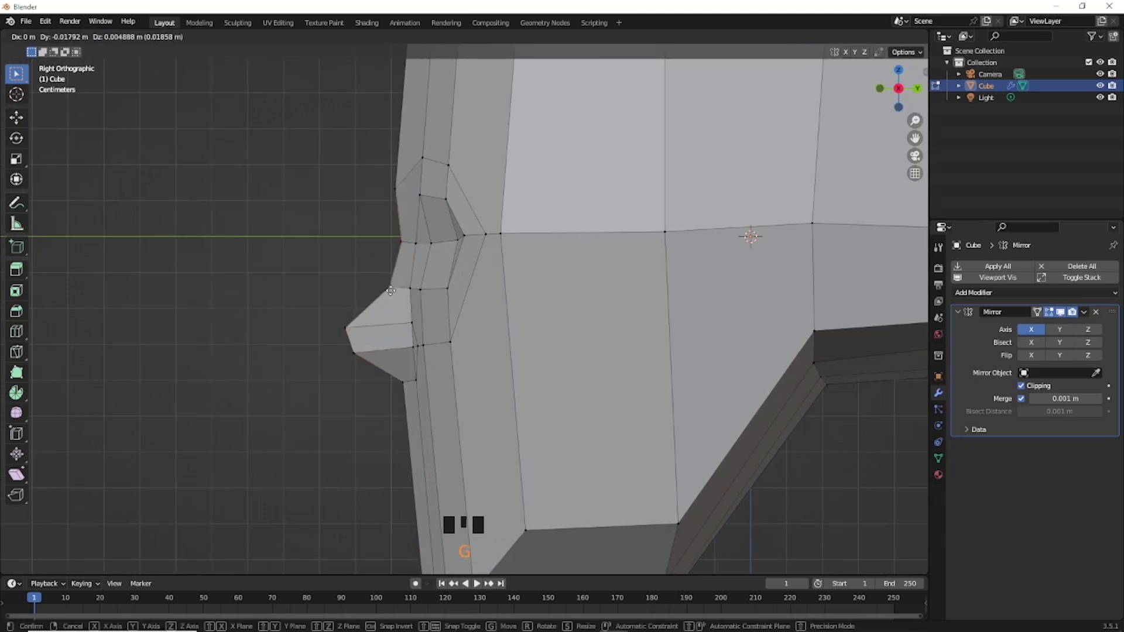
click(385, 272)
- Knife-cut a line along the side of the nose from the nostril point up to the eye's inner corner
key(KP_1)
scroll(474, 353, down, 1)
shift+middle_drag(473, 352, 491, 320)
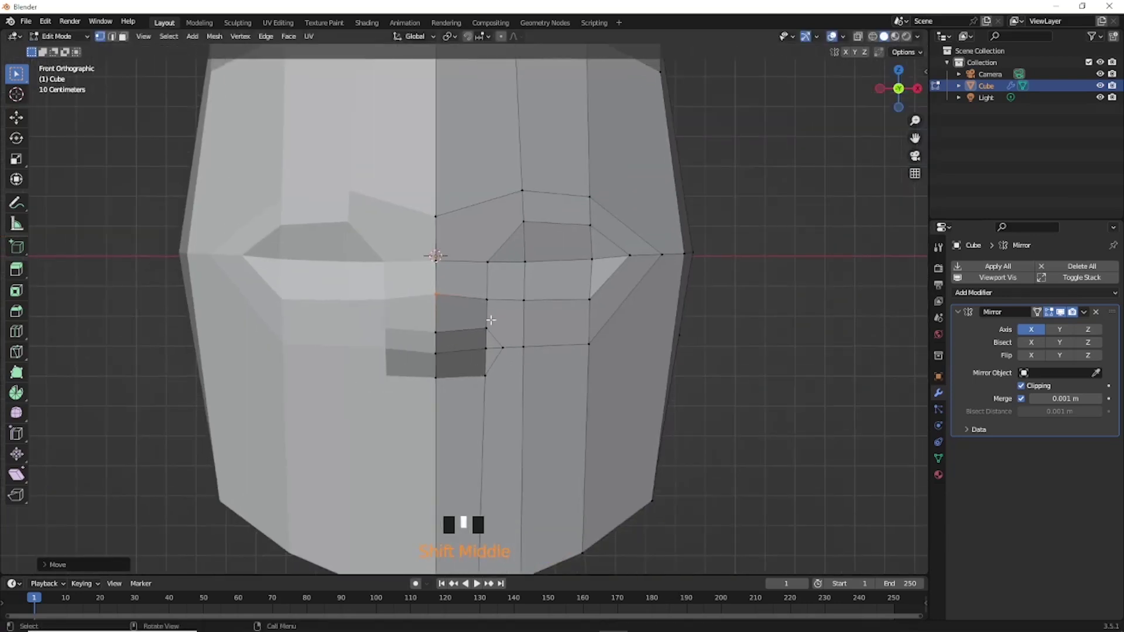
scroll(503, 351, up, 1)
key(k)
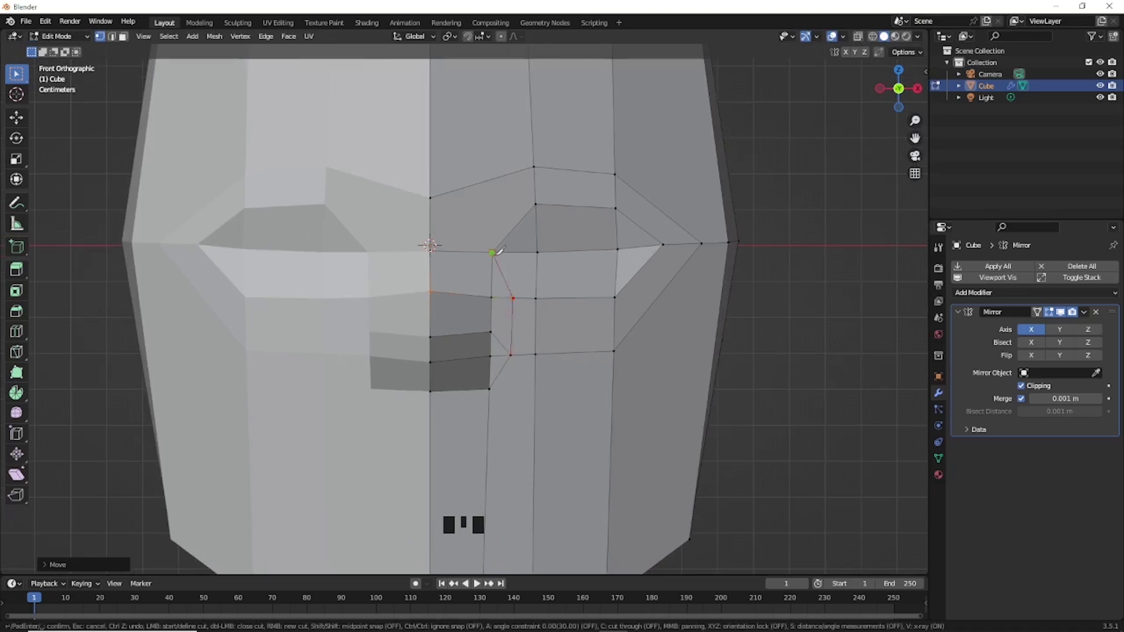
key(Return)
- Raise the vertices along the underside of the nose
drag(419, 382, 497, 407)
key(g)
click(479, 359)
- Pull the nostril and upper side vertices of the nose forward in side view to give the nose volume
click(486, 356)
middle_drag(509, 346, 478, 331)
drag(477, 325, 496, 366)
key(KP_3)
key(g)
click(450, 367)
click(491, 298)
key(g)
click(469, 300)
scroll(468, 398, down, 1)
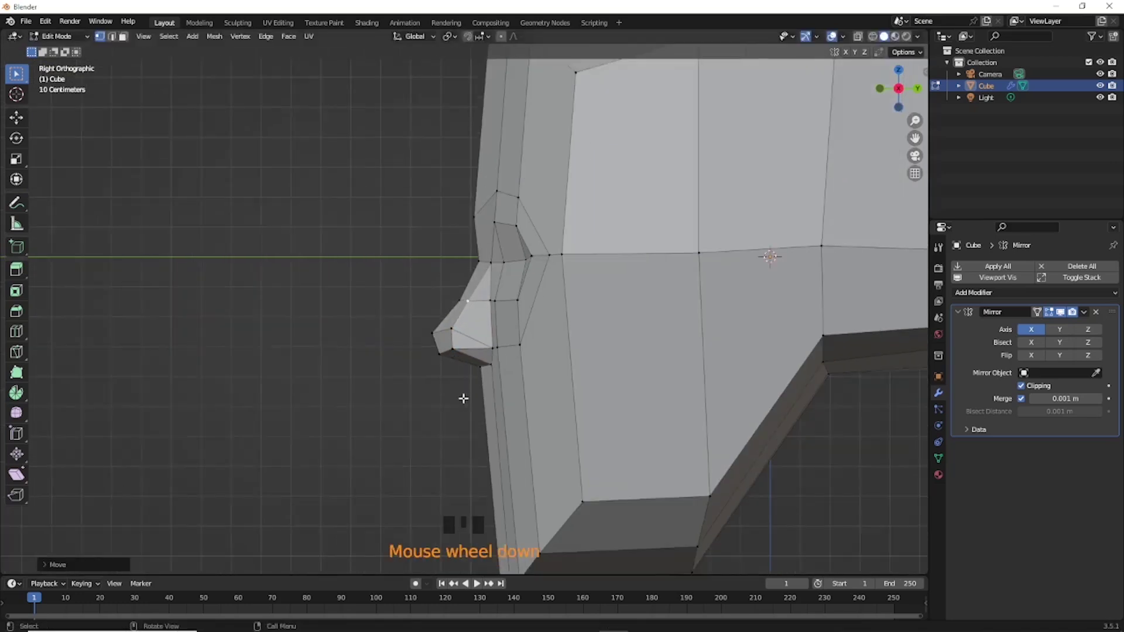
- Narrow the sides of the nose in front view and adjust the chin vertex below it
key(KP_1)
key(g)
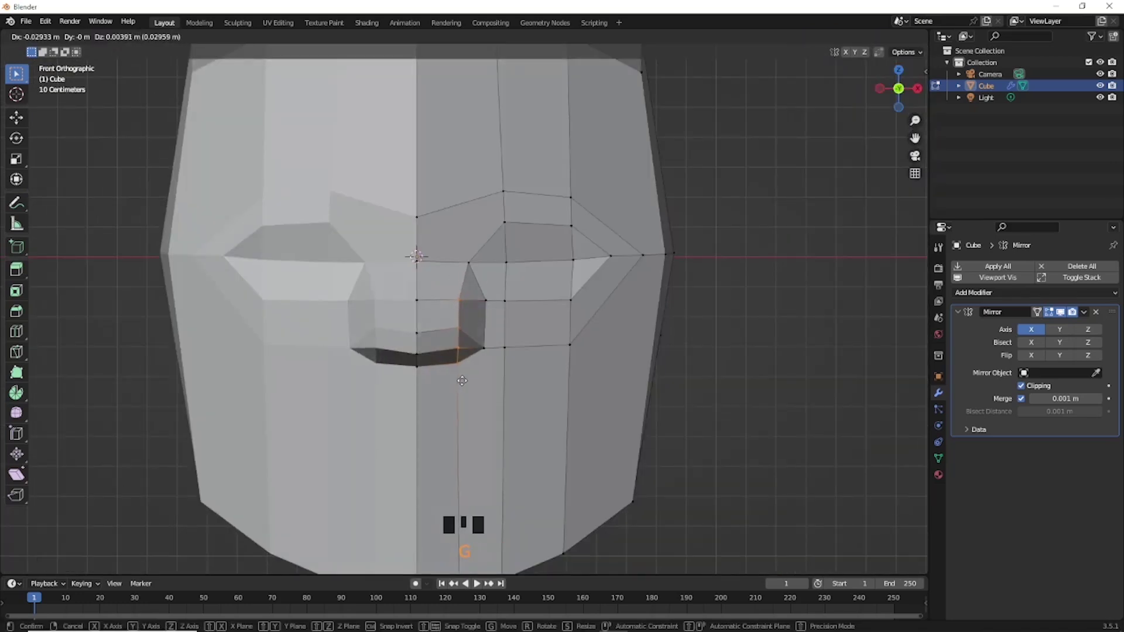
click(474, 354)
scroll(474, 376, down, 2)
click(469, 506)
key(g)
click(468, 508)
scroll(511, 273, up, 3)
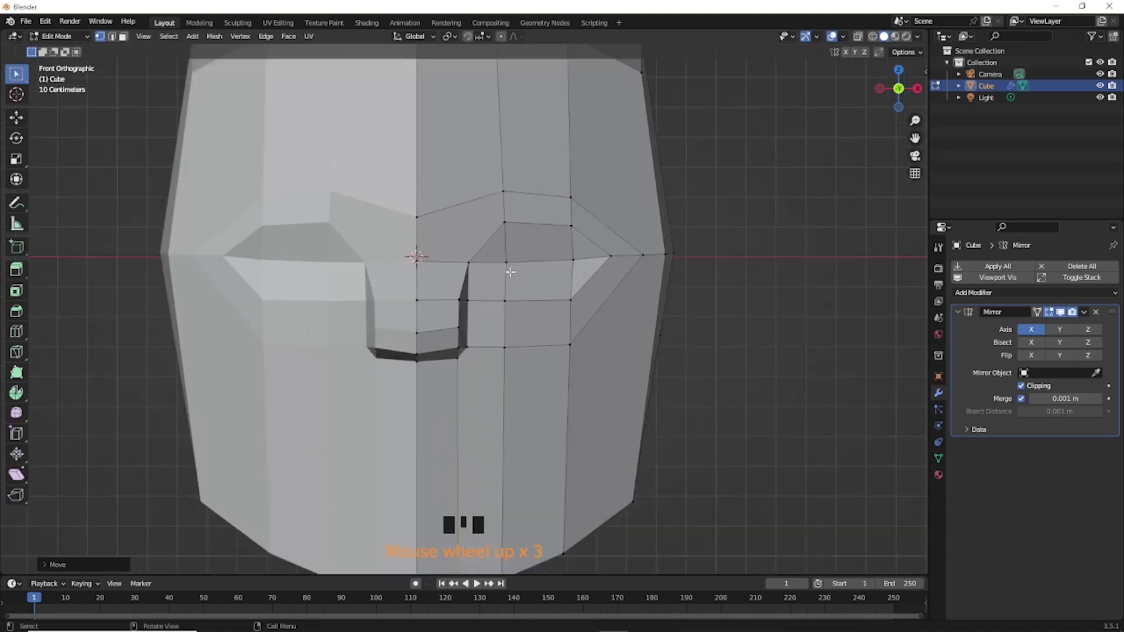
- Knife-cut an edge from the eye's inner corner to the inner vertex of the lower eyelid
scroll(511, 272, up, 1)
key(k)
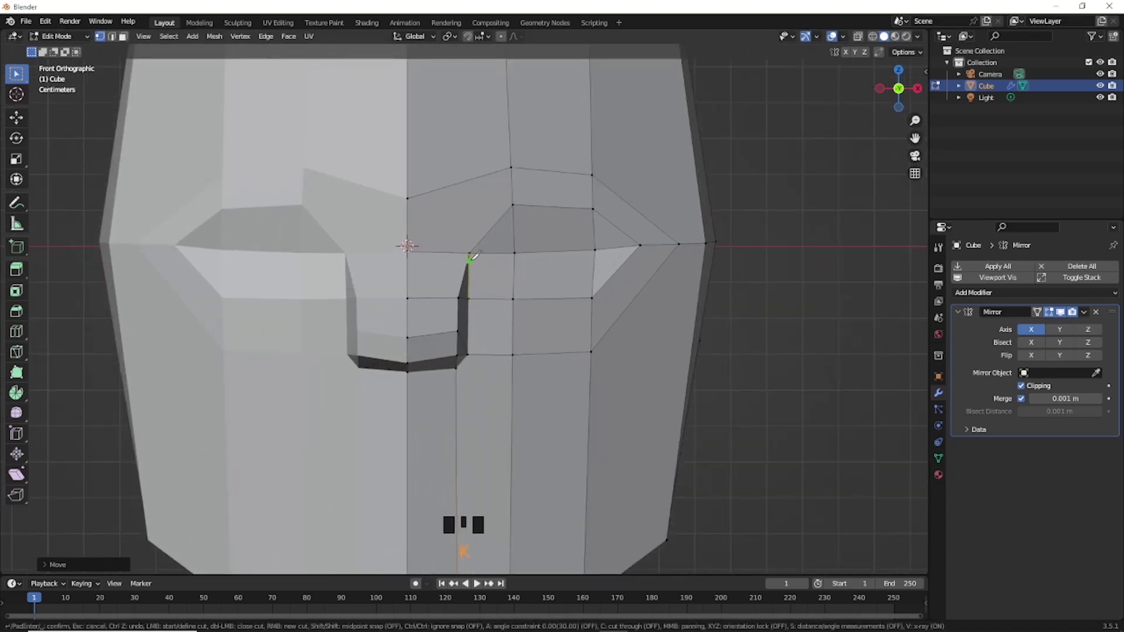
click(513, 301)
key(Return)
drag(499, 240, 562, 277)
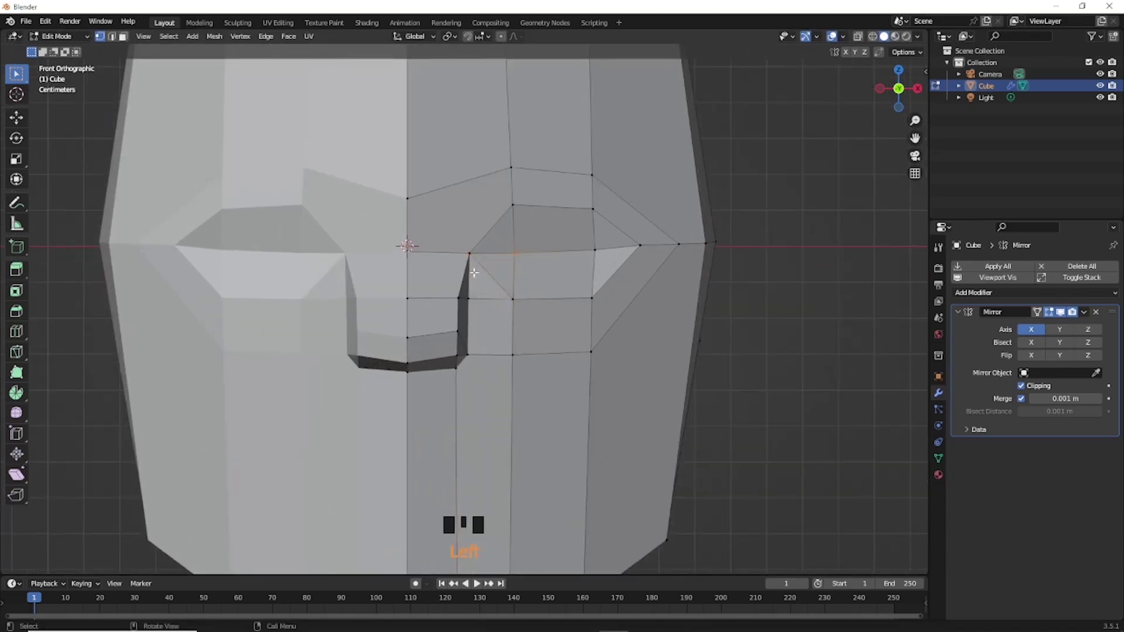
- Reposition the vertex on the side of the nose in side view
scroll(526, 302, down, 3)
middle_drag(527, 302, 447, 309)
click(447, 305)
key(KP_3)
scroll(462, 316, up, 3)
key(g)
click(440, 309)
- Adjust the depth of the upper and lower eyelid vertices in side view
drag(457, 194, 497, 215)
key(g)
click(490, 216)
drag(460, 282, 497, 297)
key(g)
click(484, 294)
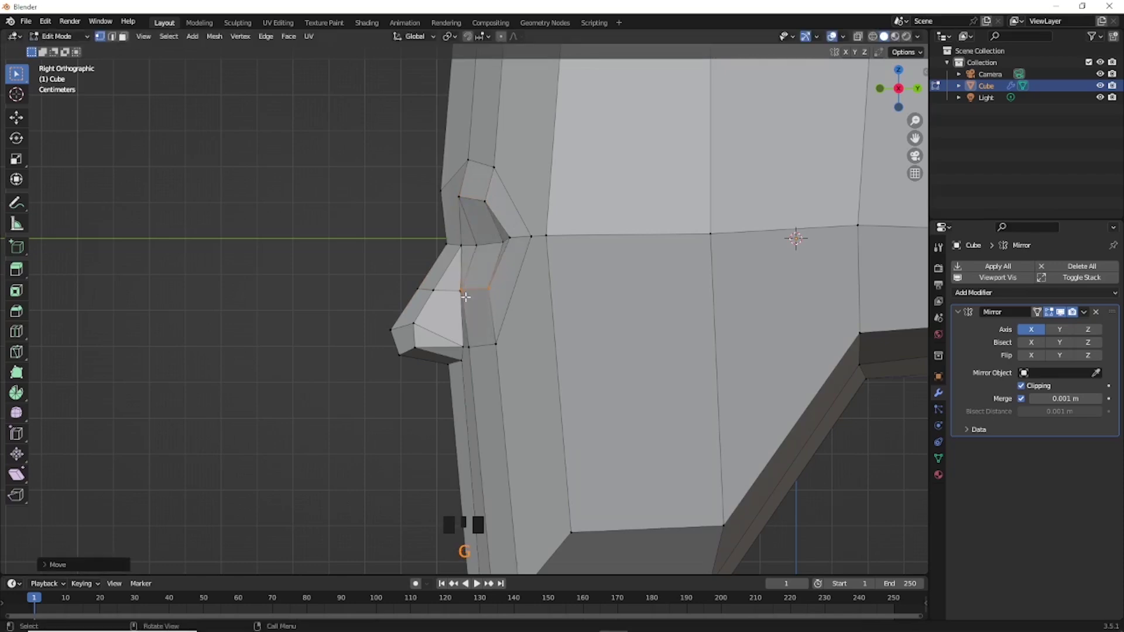
- Reposition the two vertices between the side of the nose and the lower eyelid
key(KP_1)
middle_drag(583, 264, 492, 299)
click(506, 302)
key(g)
click(530, 303)
click(484, 298)
key(g)
click(472, 302)
key(KP_1)
- Select all the faces inside the eye outline and inset them by about 0.037 m
shift+middle_drag(376, 281, 525, 256)
scroll(524, 256, up, 1)
key(3)
drag(527, 247, 609, 296)
click(543, 261)
click(523, 262)
drag(602, 287, 600, 288)
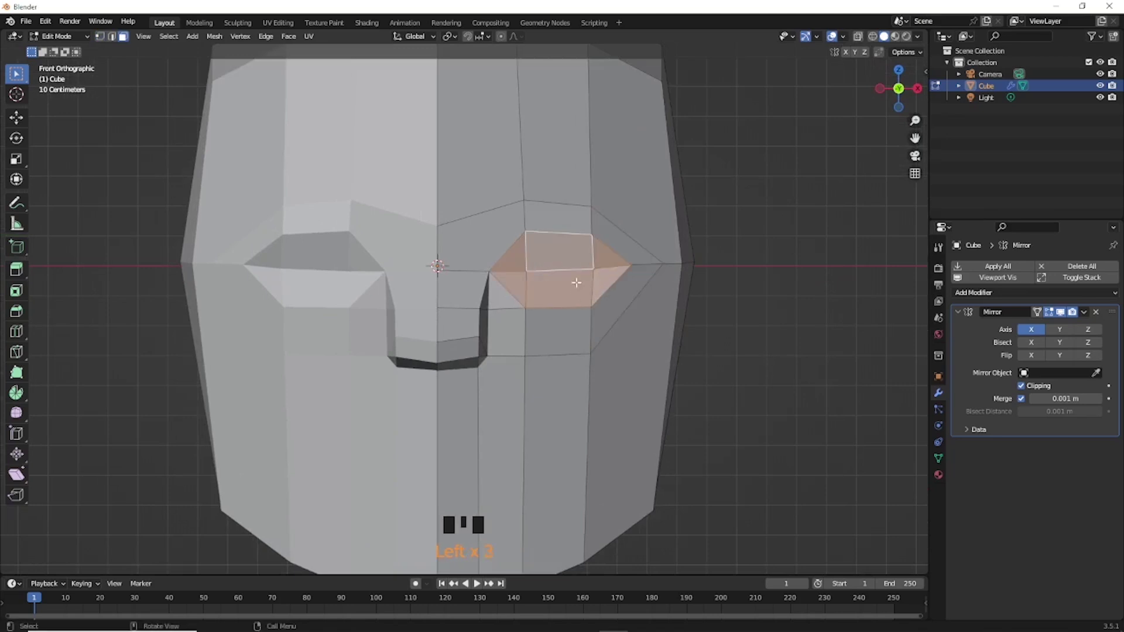
key(i)
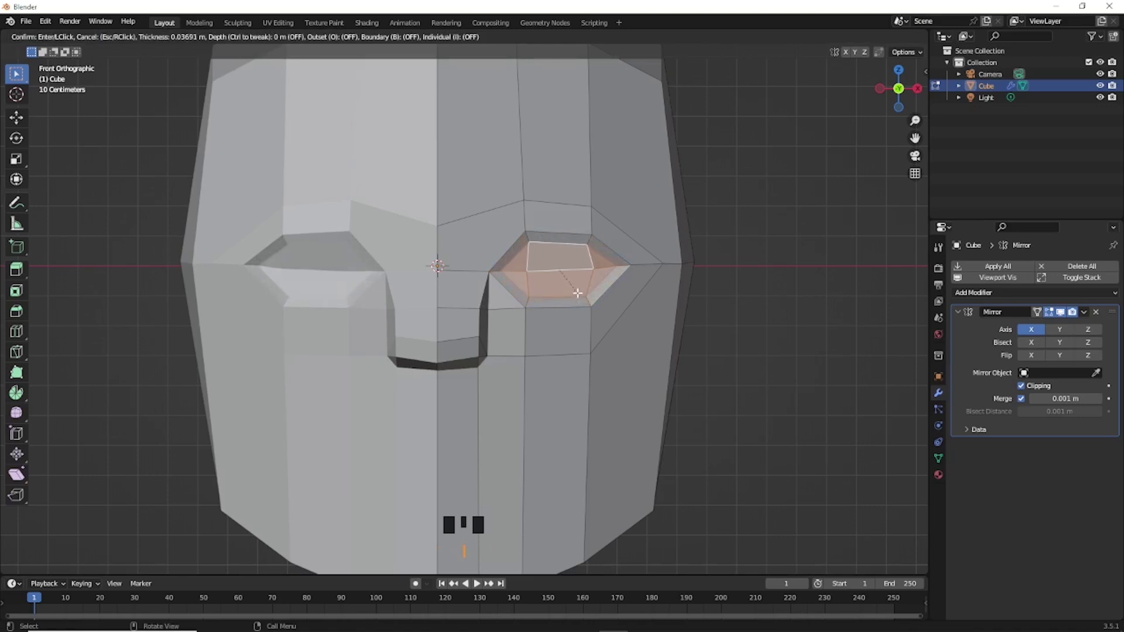
click(579, 292)
- Extrude the inset eye faces inward to hollow out the eye socket
scroll(588, 283, down, 2)
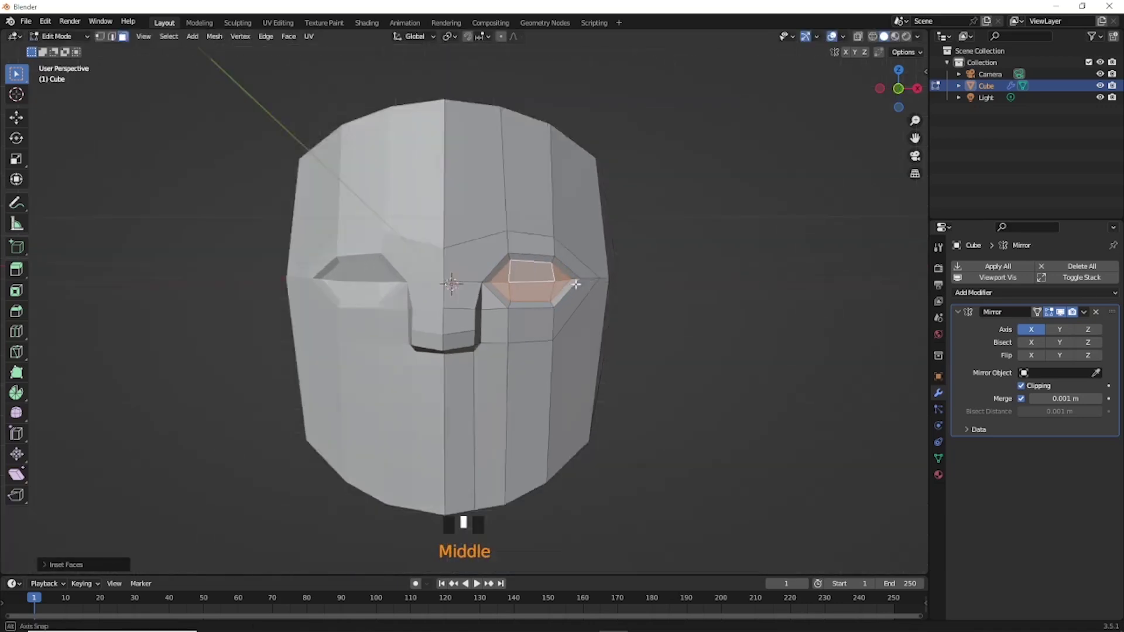
middle_drag(588, 283, 494, 297)
key(e)
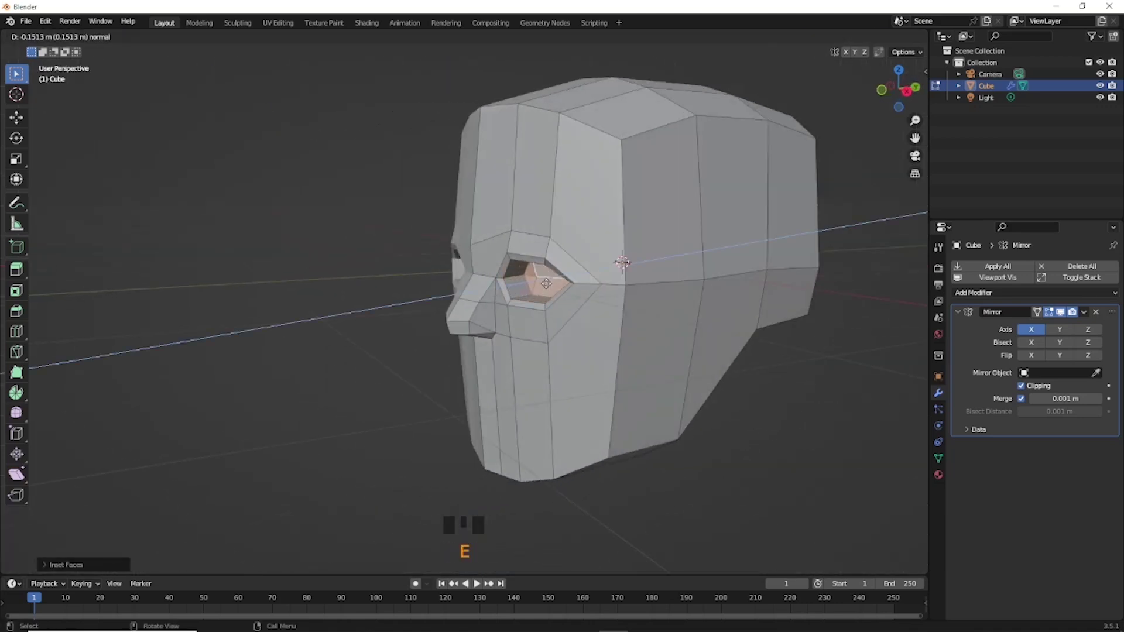
click(515, 283)
- Shift the recessed eye faces about 0.02 m outward and 0.01 m down, and scale them to about 0.93
key(KP_1)
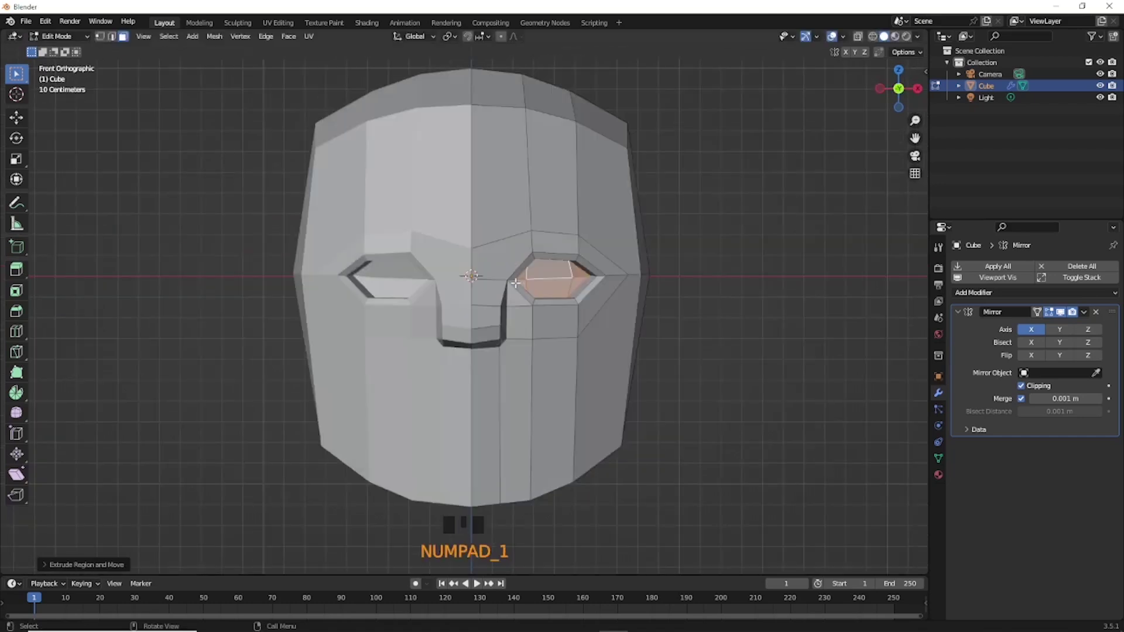
key(g)
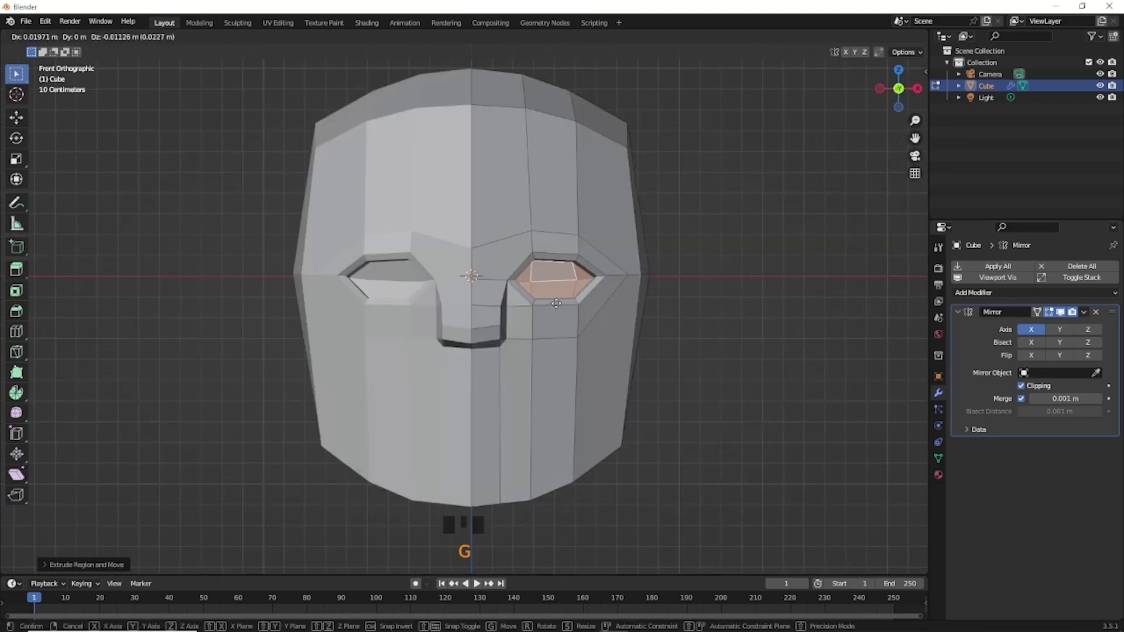
click(556, 303)
scroll(552, 326, down, 2)
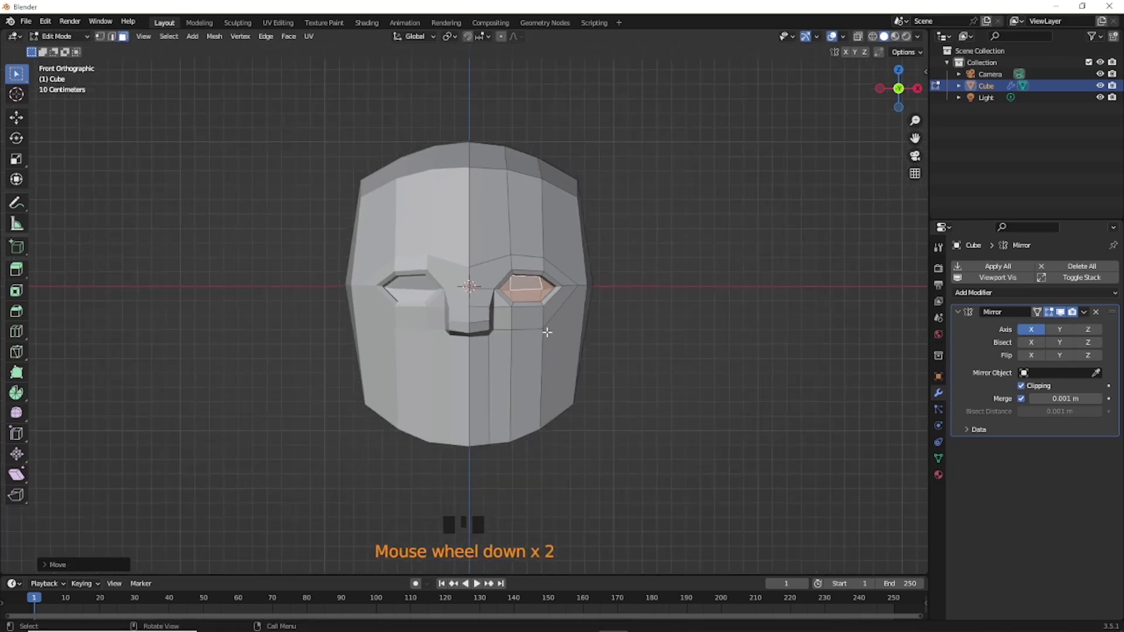
key(s)
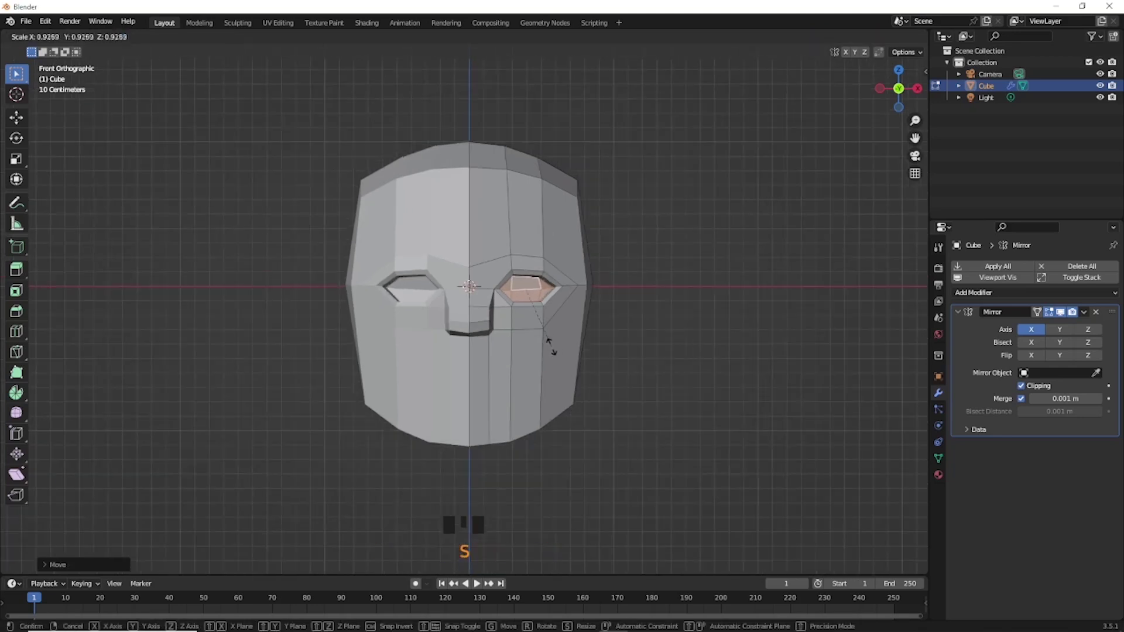
click(553, 344)
- Add a loop cut around the side and back of the head, midway between eye level and the jaw's lower edge
key(Tab)
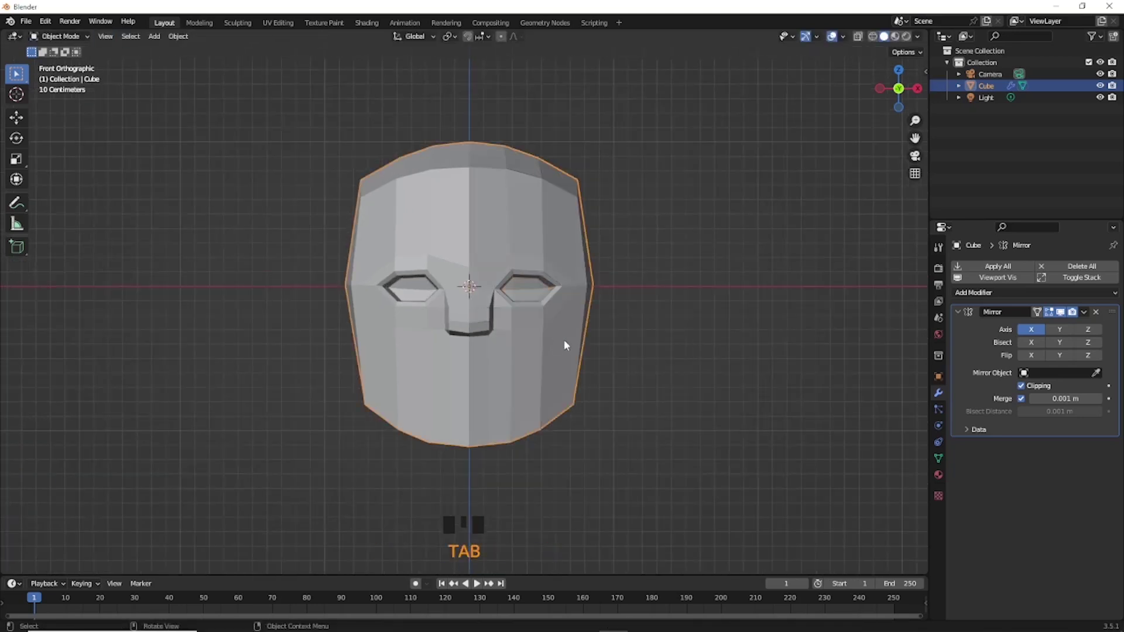
shift+middle_drag(492, 388, 459, 357)
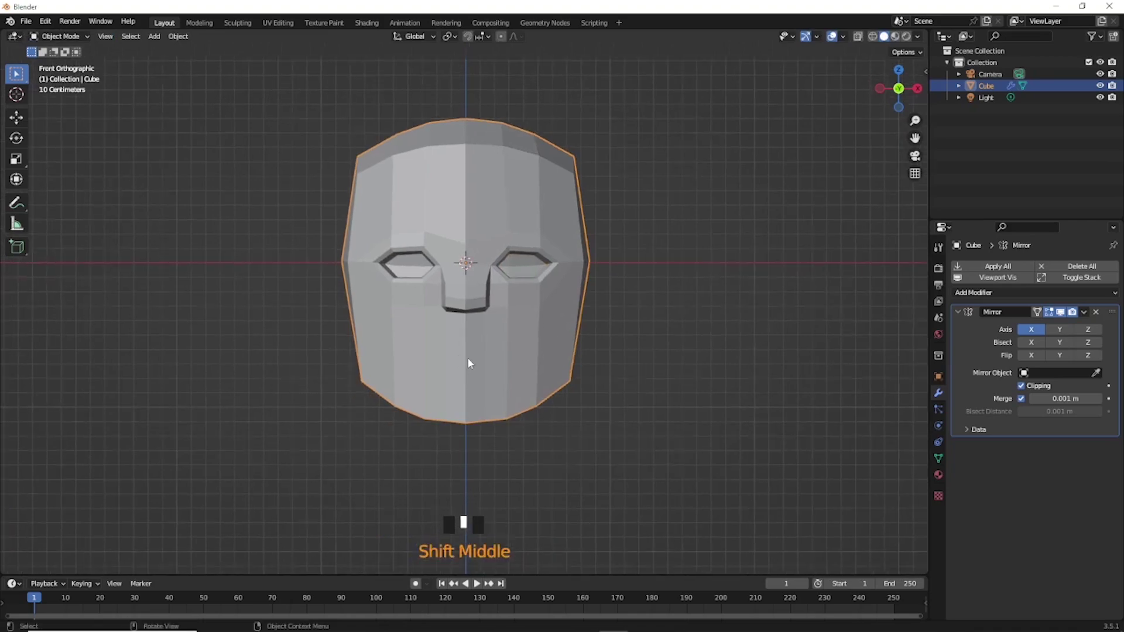
key(Tab)
key(KP_3)
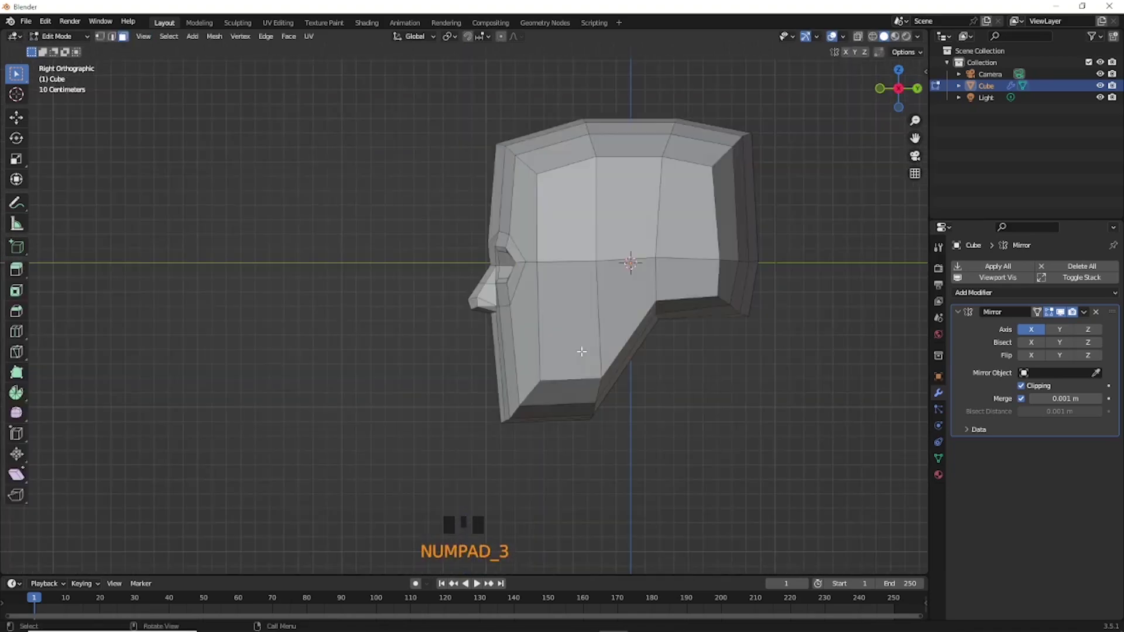
shift+middle_drag(782, 264, 720, 266)
key(ctrl+r)
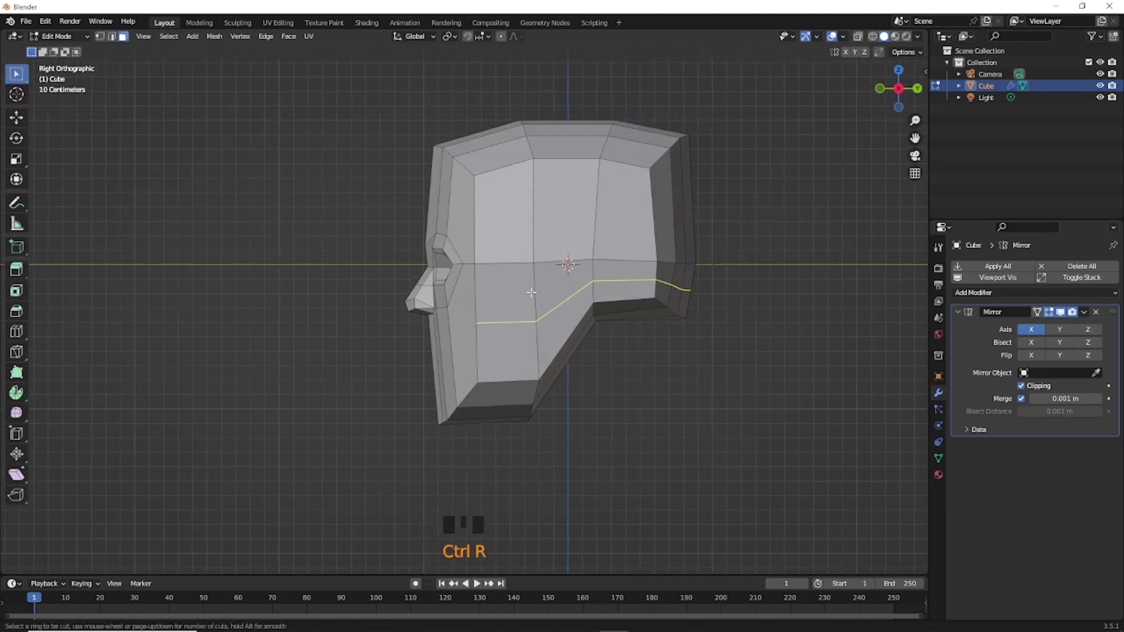
right_click(508, 302)
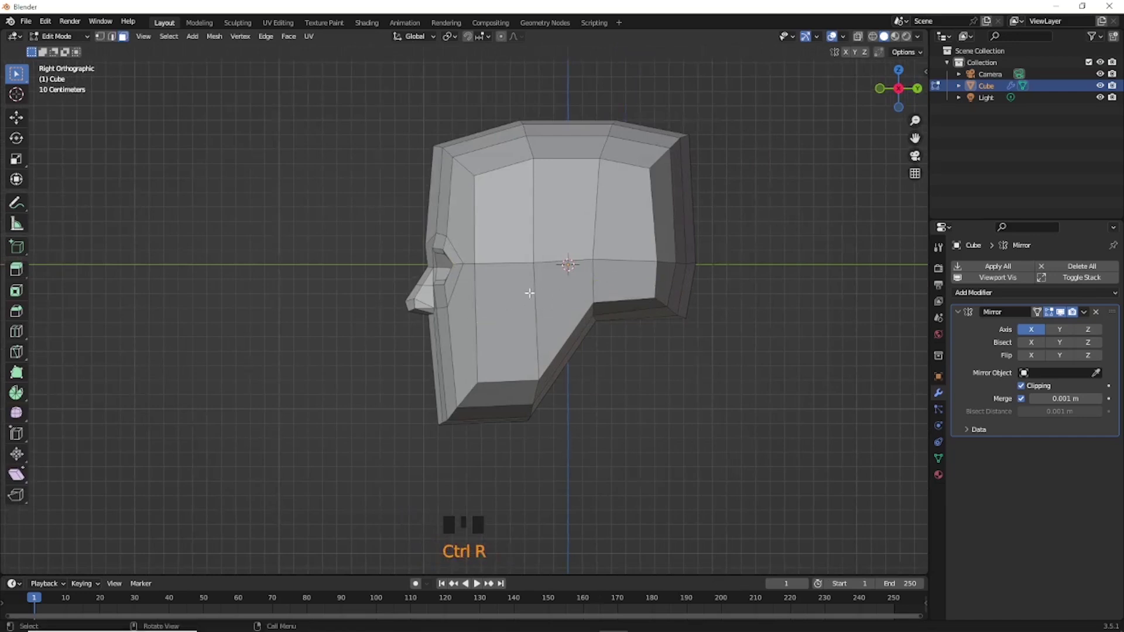
right_click(492, 314)
key(Escape)
key(ctrl+r)
click(490, 338)
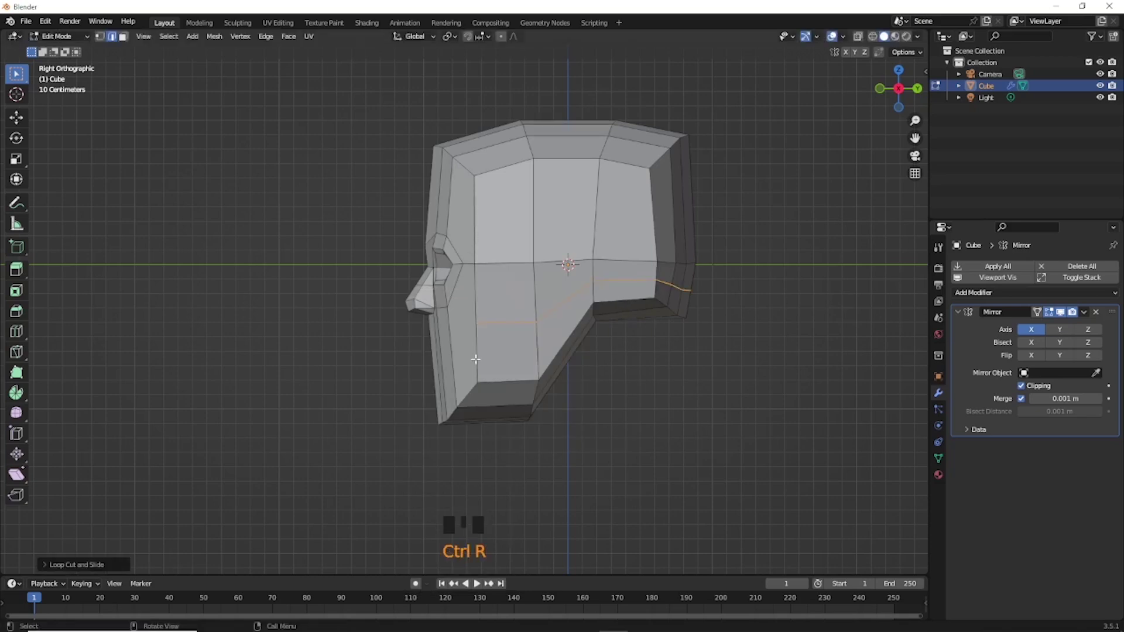
- Knife-cut an edge from the front end of the new loop across the cheek and lower face to the centreline
key(KP_1)
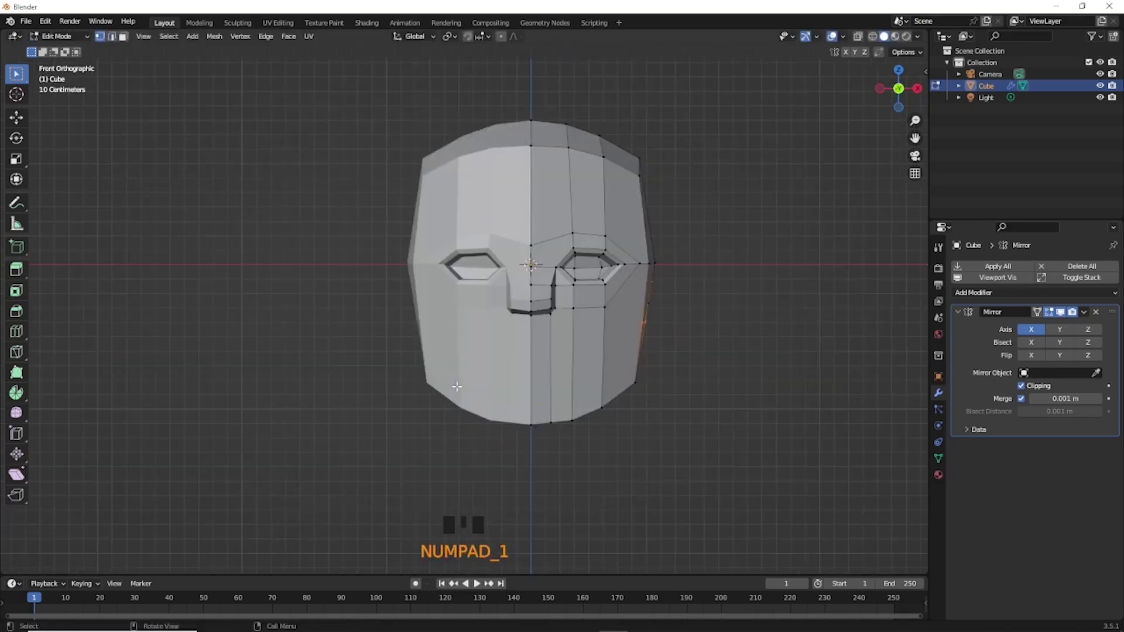
key(k)
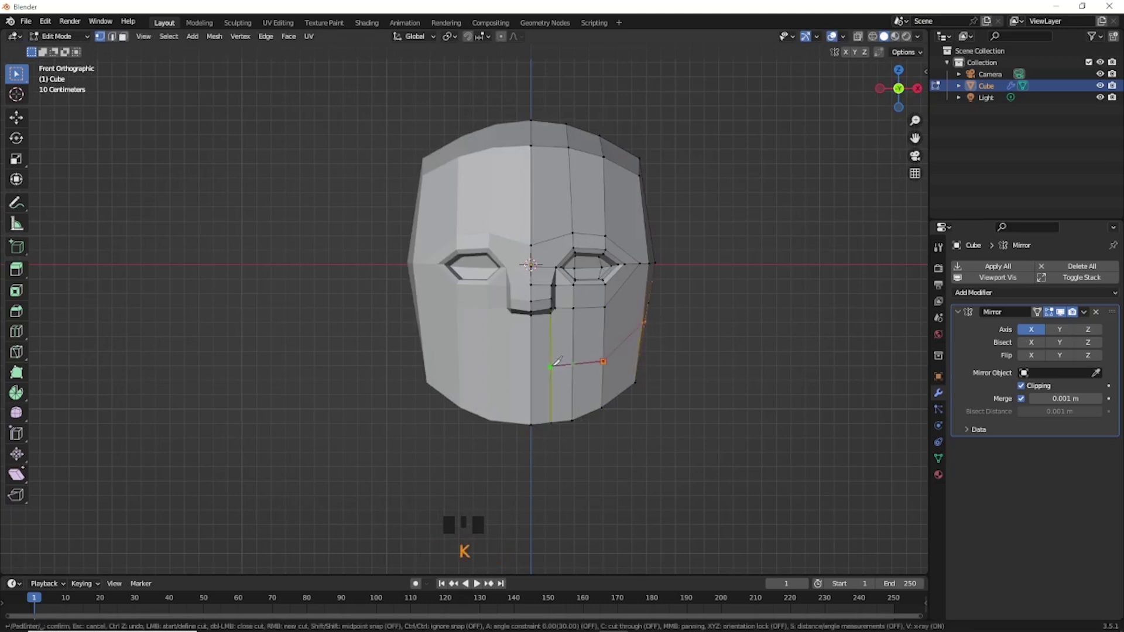
key(Return)
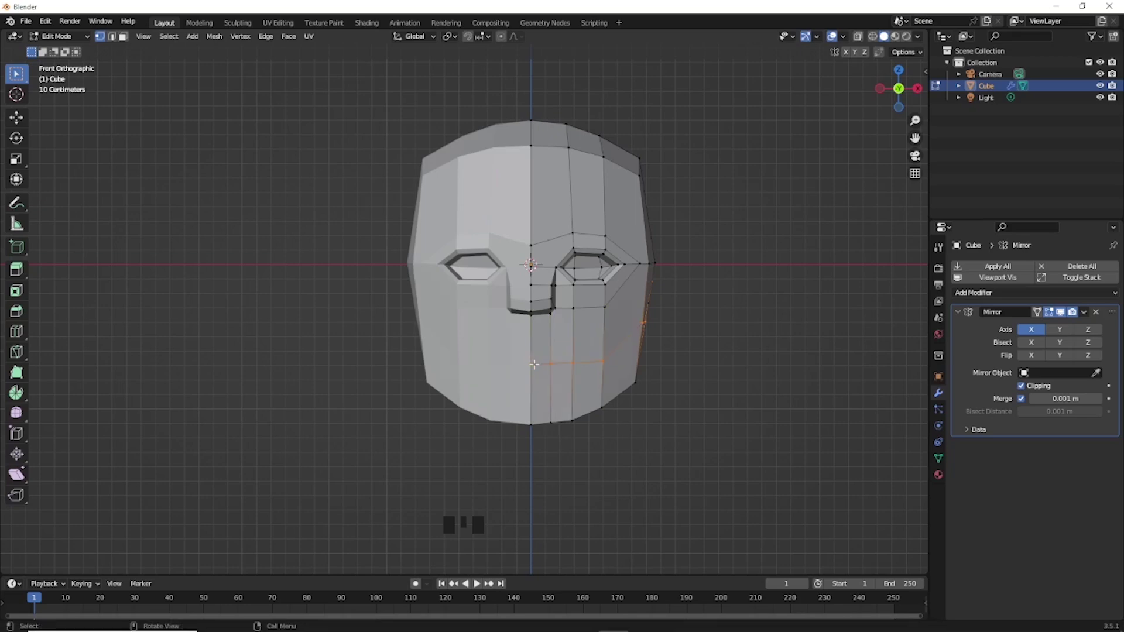
- Knife-cut upper and lower lip lines above and below the mouth edge, running from the centreline and meeting at the mouth corner
scroll(550, 375, up, 3)
shift+middle_drag(536, 324, 432, 267)
scroll(478, 358, up, 2)
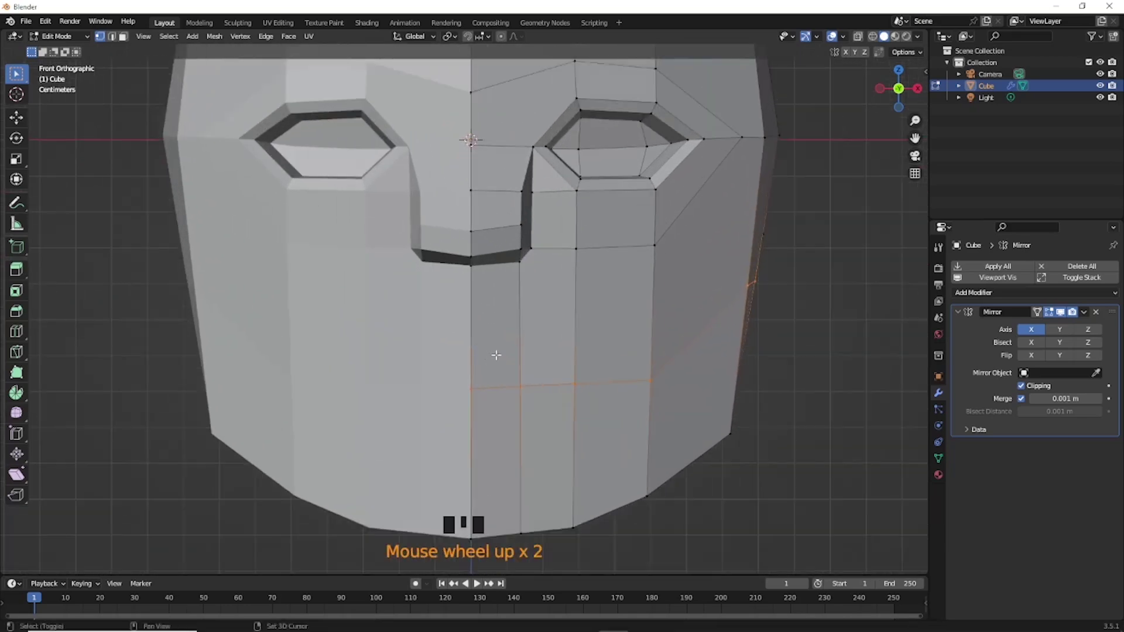
shift+middle_drag(479, 358, 464, 333)
key(k)
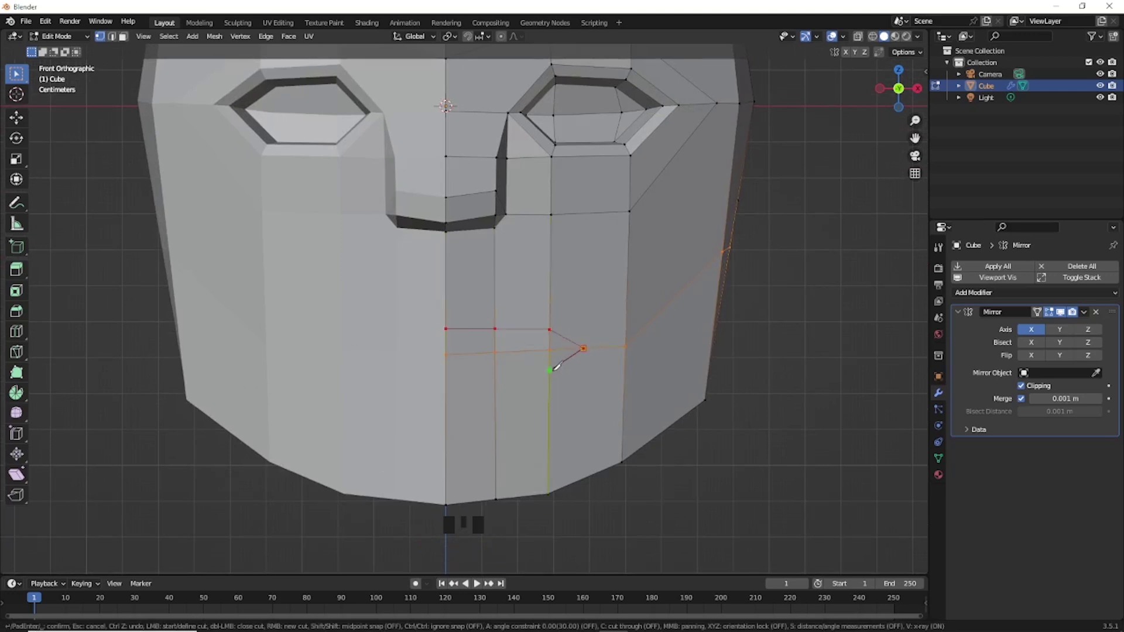
key(Return)
- Adjust the lower lip line's vertices and the column of mouth vertices beside the centreline
click(457, 340)
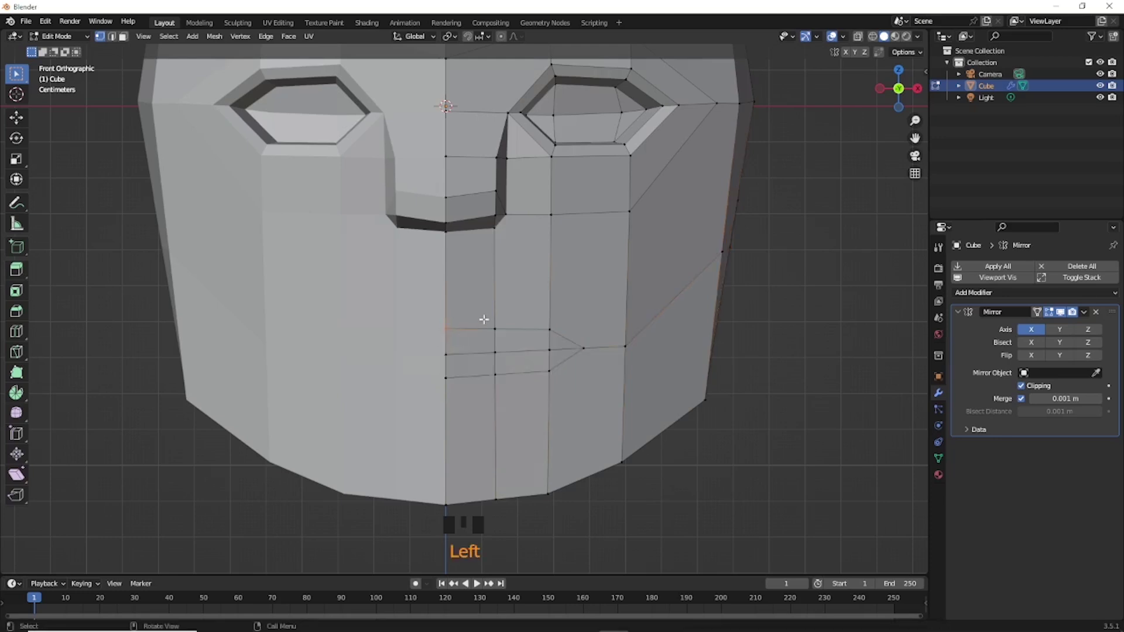
key(g)
click(556, 389)
click(502, 388)
key(g)
click(504, 391)
drag(485, 311, 515, 387)
key(g)
click(517, 388)
- Lower the centre vertex of the upper lip line and raise its two neighbouring vertices to form the lip's bow
click(448, 330)
key(g)
click(449, 339)
drag(489, 322, 566, 338)
key(g)
click(566, 332)
- Shift the mouth vertices beside the centreline slightly inward and move the chin vertex below them down
drag(486, 312, 507, 399)
key(g)
click(500, 400)
click(500, 500)
key(g)
click(507, 515)
- Select the upper and lower lip line vertices and pull them forward out of the face in side view
click(466, 338)
alt+shift+click(547, 321)
alt+shift+click(584, 355)
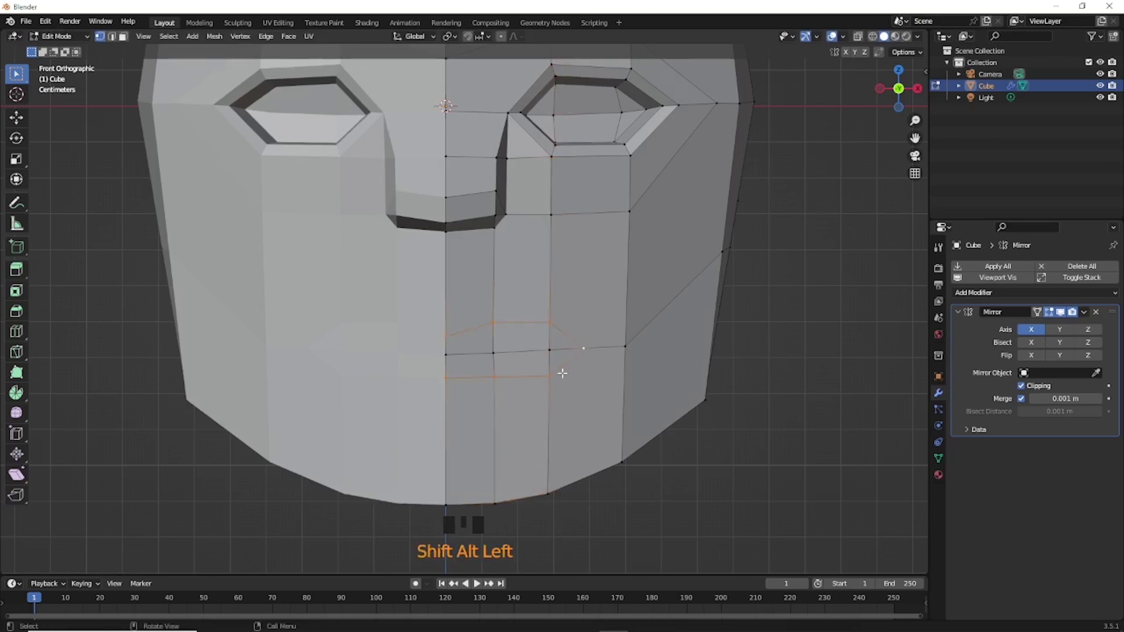
key(KP_3)
key(g)
click(504, 352)
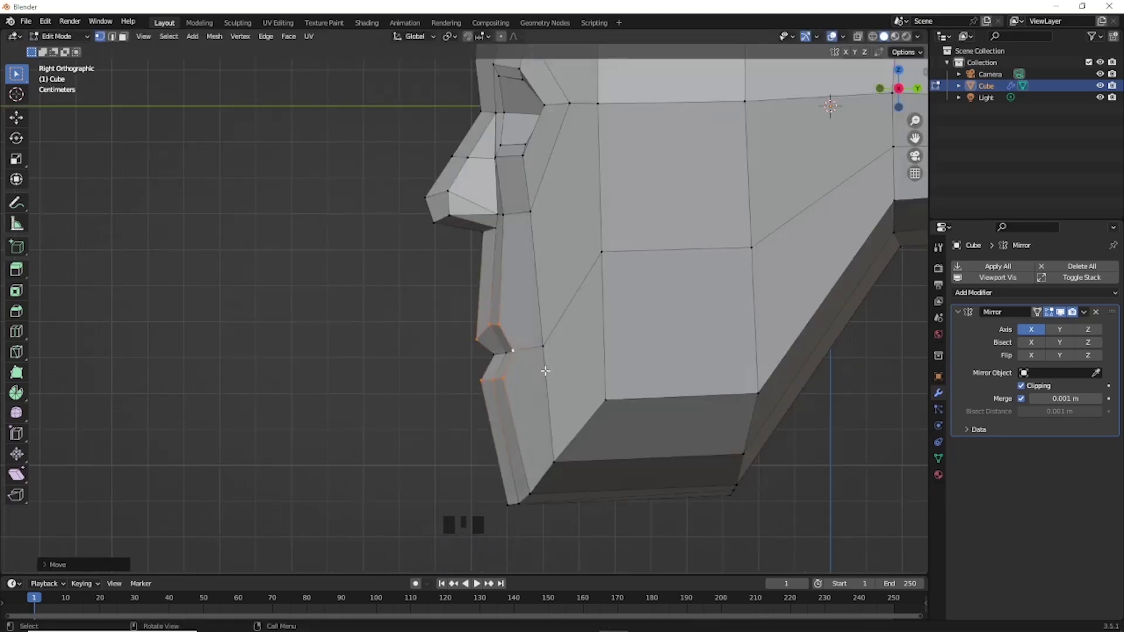
- Adjust the heights of the lip vertices on the centreline in front view
key(KP_1)
scroll(539, 363, up, 2)
scroll(425, 363, up, 1)
key(g)
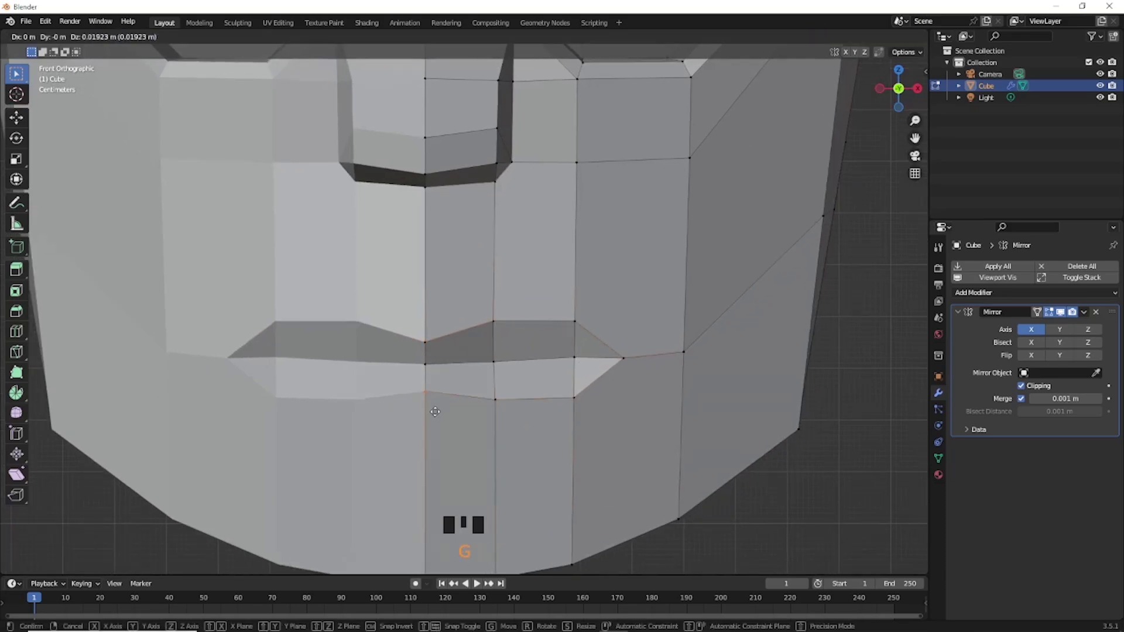
click(435, 418)
click(430, 342)
key(g)
click(430, 335)
key(g)
click(438, 369)
- Move the outer column of lip vertices and the vertices beside the nose and at the chin toward the centreline
drag(557, 279, 632, 427)
key(g)
click(600, 426)
drag(553, 138, 601, 201)
key(g)
click(579, 198)
drag(580, 545, 569, 571)
key(g)
click(560, 571)
- Reposition the centre vertex on the lower lip's bottom edge
drag(414, 413, 455, 376)
key(g)
click(455, 379)
- Knife-cut a second outline around the lips, from above the upper lip around the mouth corner to below the lower lip
key(k)
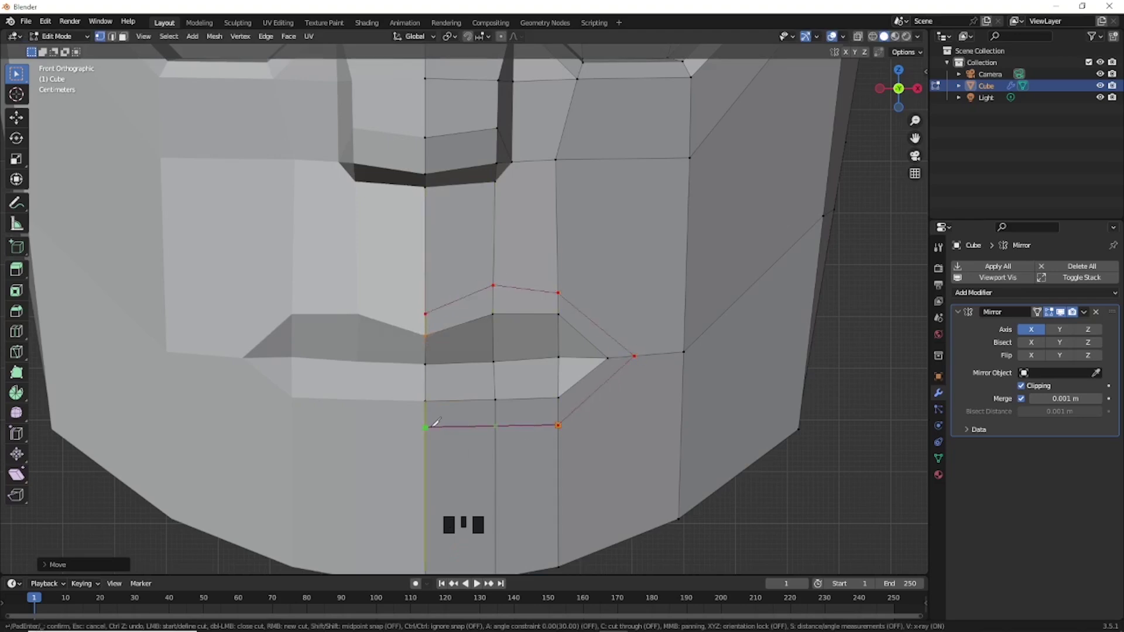
click(434, 428)
key(Return)
- Try to move the new outer lip outline about 0.026 m back in side view
key(KP_3)
key(g)
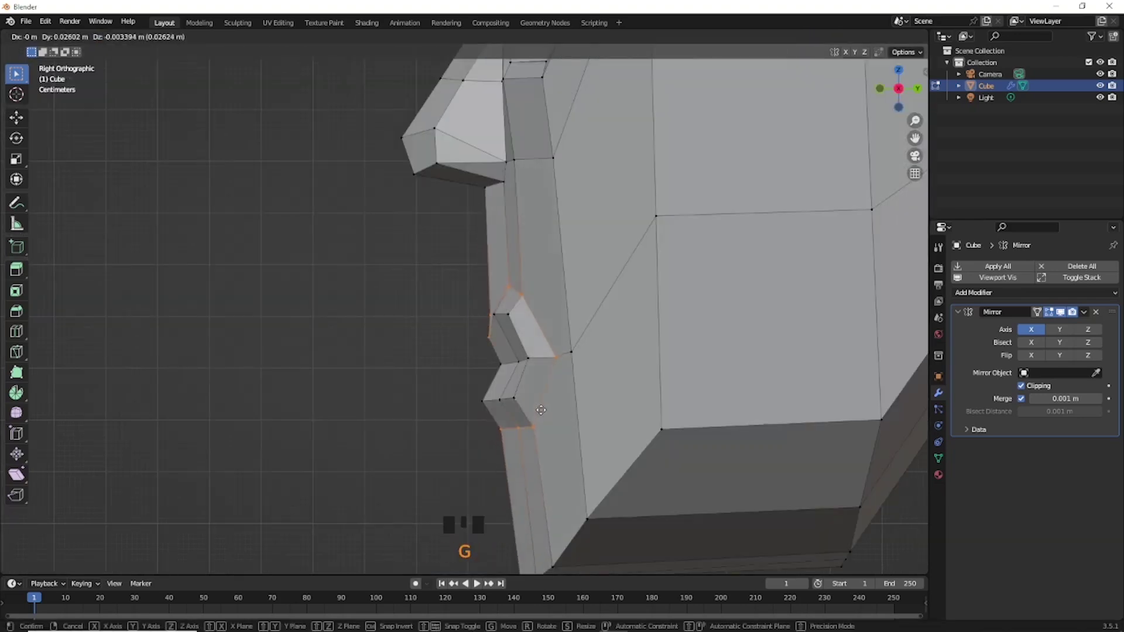
click(540, 410)
middle_drag(471, 350, 563, 344)
key(ctrl+z)
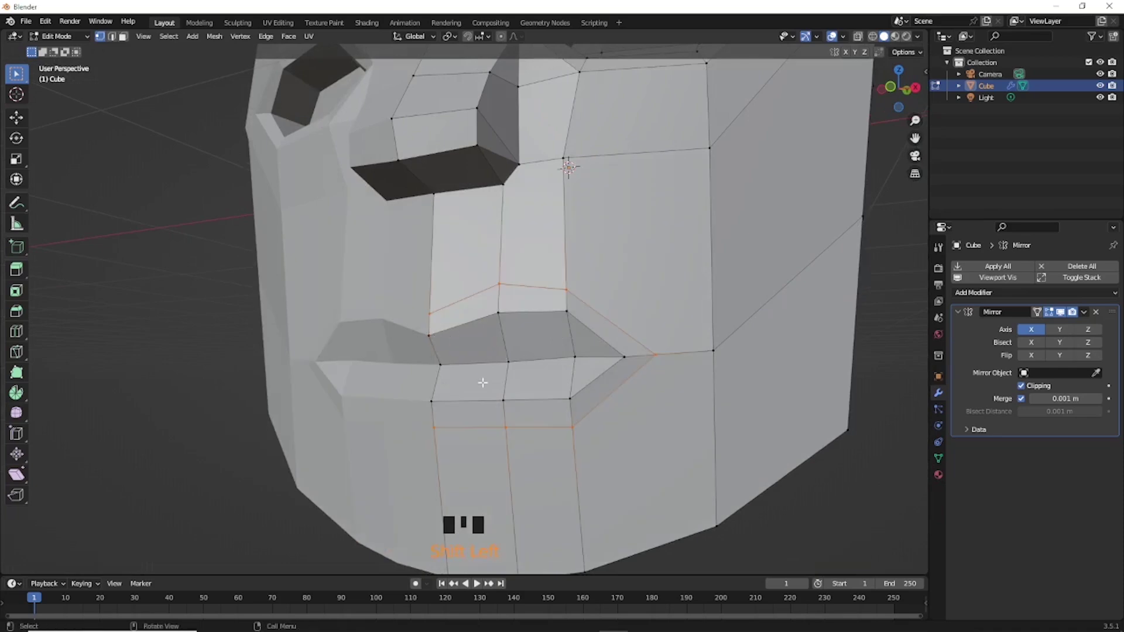
- Push the corrected selection of the outer lip outline back toward the face in side view
key(KP_3)
key(g)
click(509, 322)
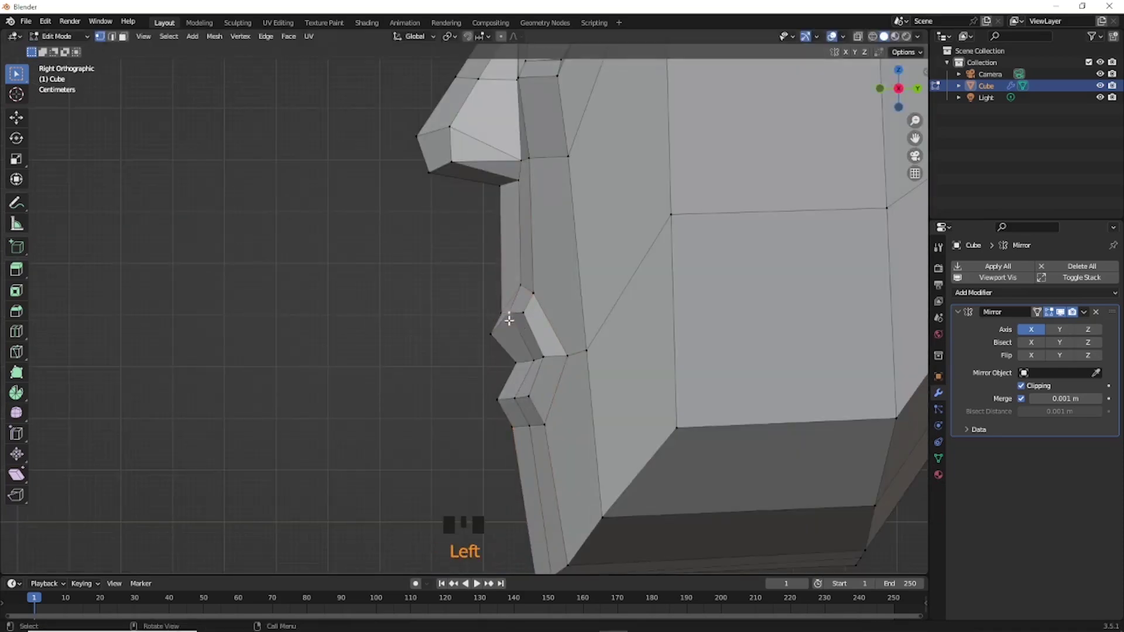
- Raise the centre vertex of the outline above the upper lip and adjust its depth in side view
key(KP_1)
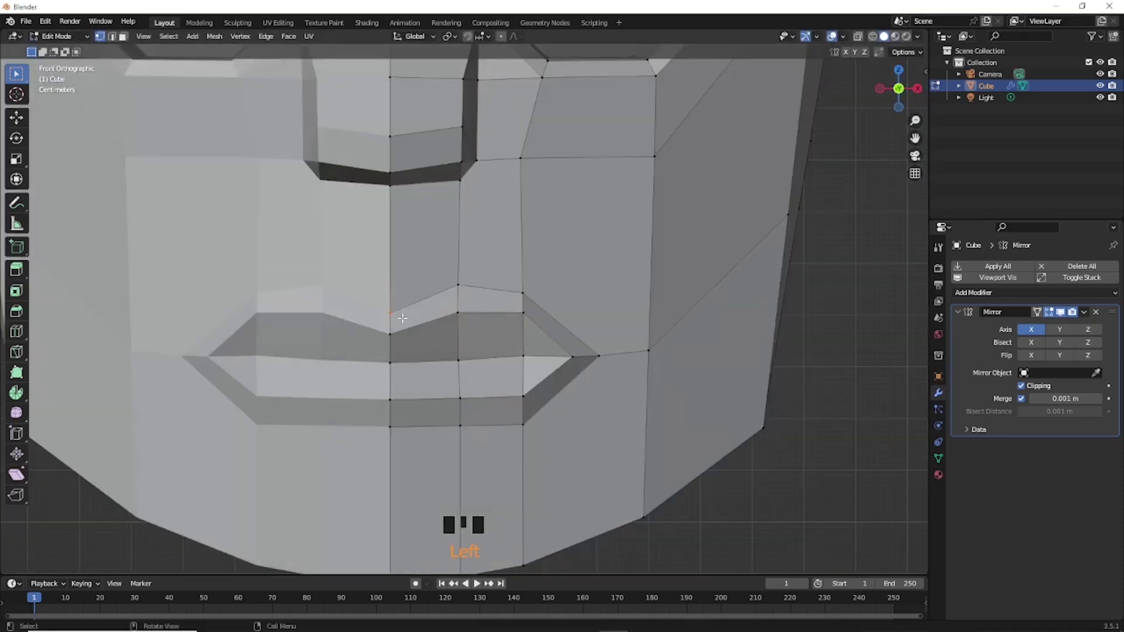
key(g)
click(406, 306)
key(g)
key(KP_3)
click(507, 358)
- Move the cheek vertex beside the mouth corner and the jaw vertex below it backward in side view
click(515, 352)
key(g)
click(534, 352)
click(533, 518)
key(g)
click(547, 512)
scroll(499, 480, down, 6)
scroll(471, 381, up, 3)
click(488, 350)
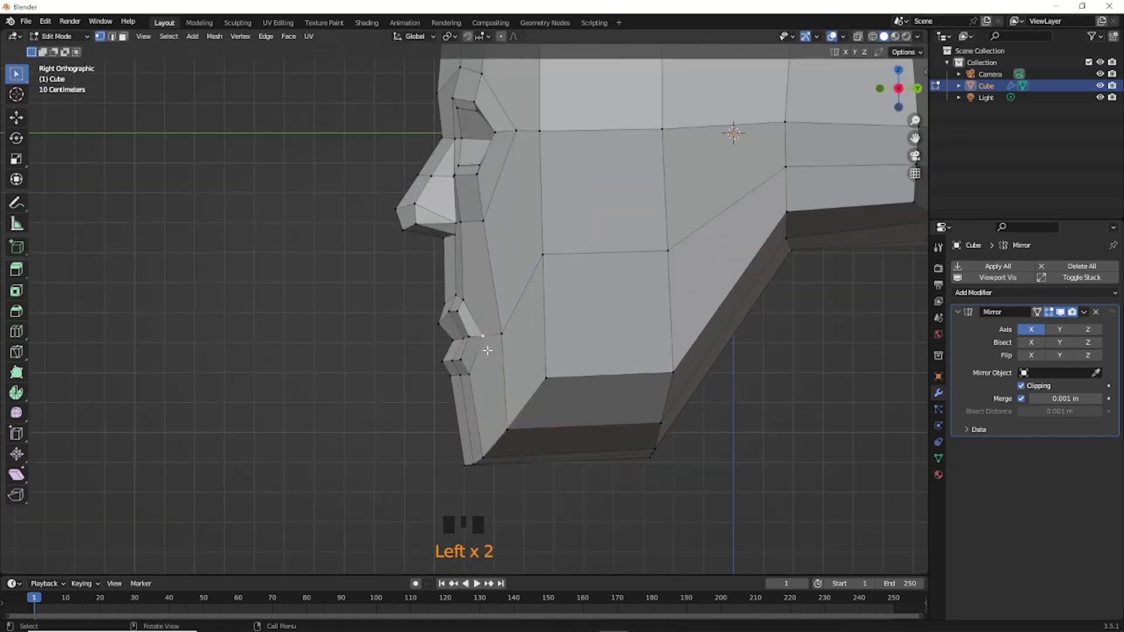
scroll(468, 378, up, 2)
- Move the jaw corner vertex inward by about 0.066 m and slightly up in front view
key(KP_1)
shift+middle_drag(495, 326, 509, 384)
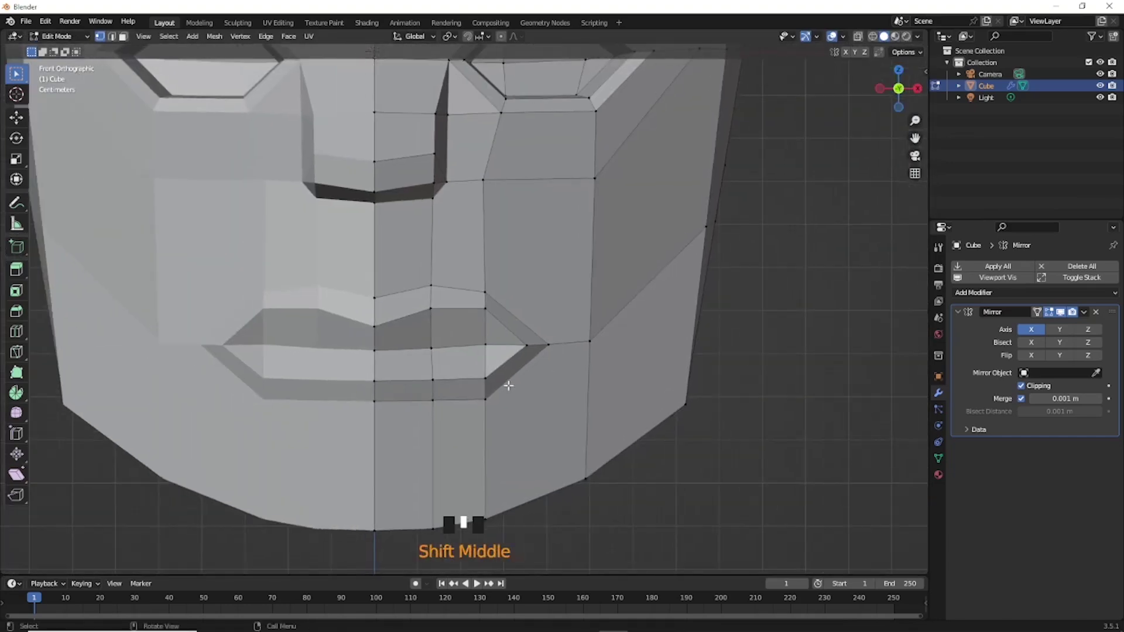
scroll(527, 406, down, 3)
click(603, 379)
key(g)
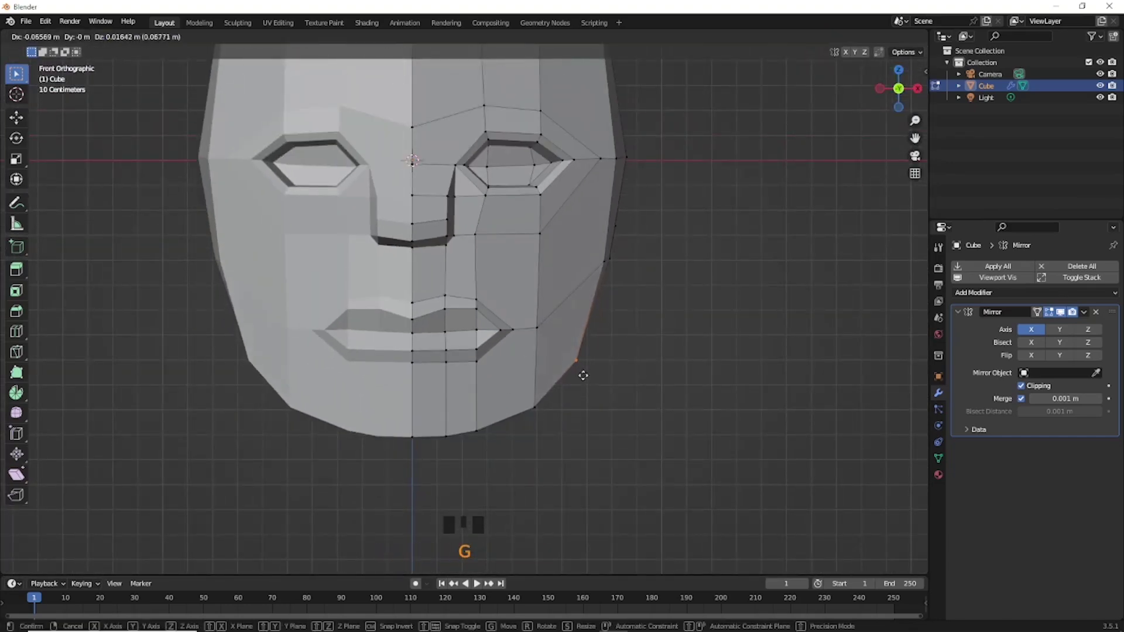
click(582, 368)
- Reposition the chin's lower vertices and the neighbouring jawline vertex to smooth the lower face contour
drag(389, 393, 497, 458)
key(g)
click(474, 462)
click(539, 419)
key(g)
click(533, 422)
scroll(545, 398, down, 3)
key(Tab)
middle_drag(547, 389, 560, 378)
key(KP_1)
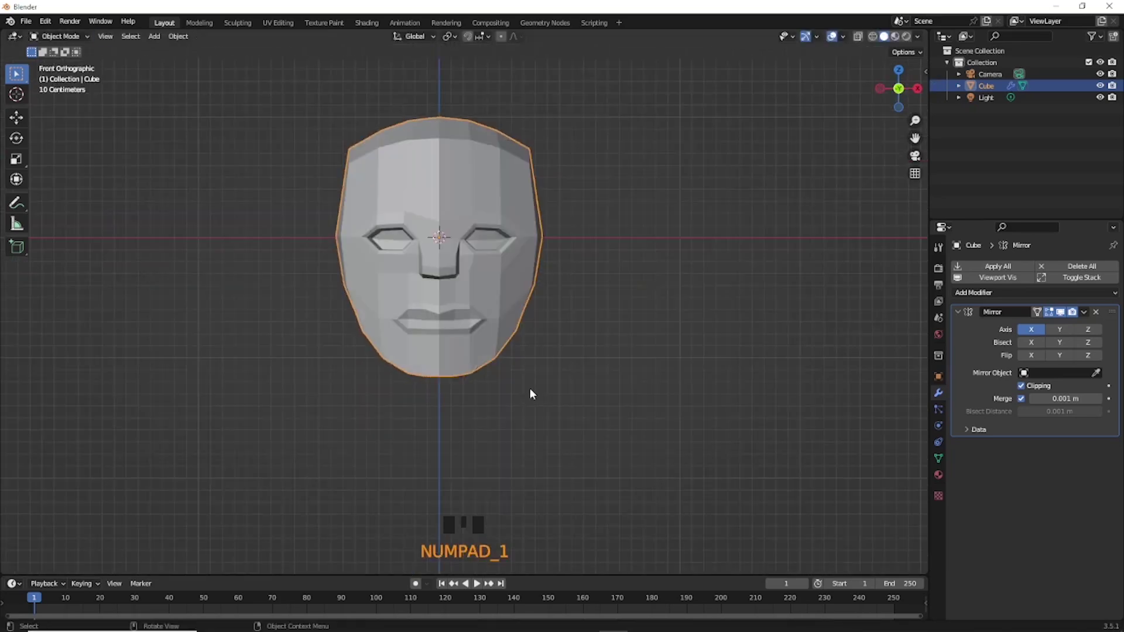
- Add a centred vertical loop cut through the front part of the head's side, from the crown down to the jaw
key(KP_3)
shift+middle_drag(483, 301, 535, 333)
key(Tab)
key(ctrl+r)
click(452, 174)
right_click(452, 174)
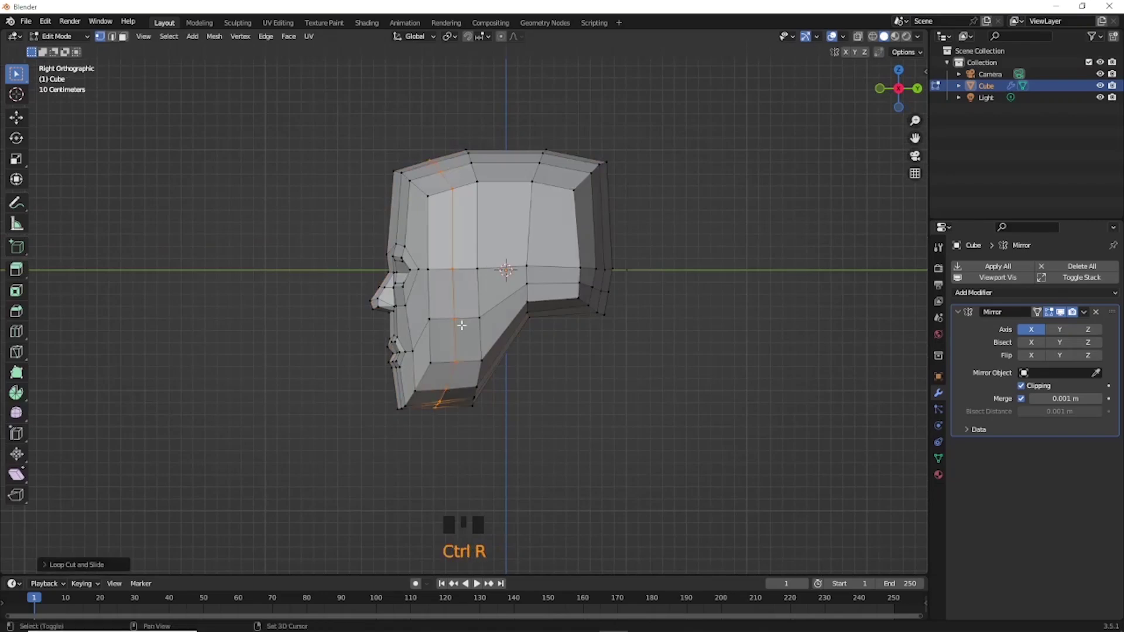
- Scale up the new vertical loop in wireframe and shift it down to round the forehead and chin profile
key(shift+z)
key(s)
click(457, 322)
key(g)
click(460, 330)
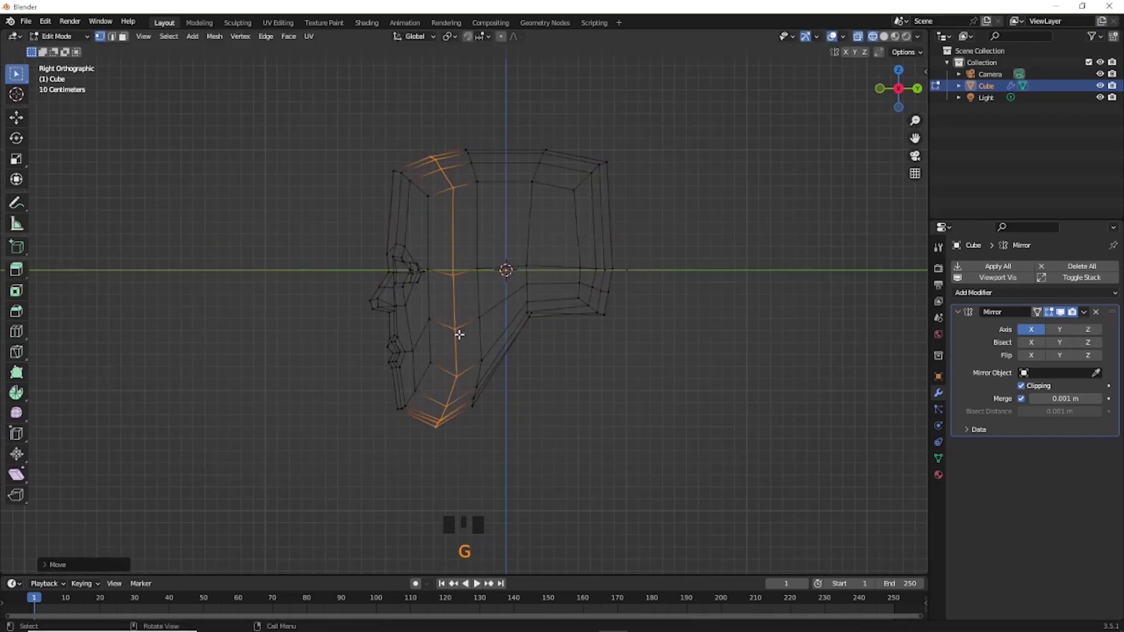
- Move the upper back corner vertices of the skull forward to round the back of the head
drag(584, 134, 639, 206)
key(g)
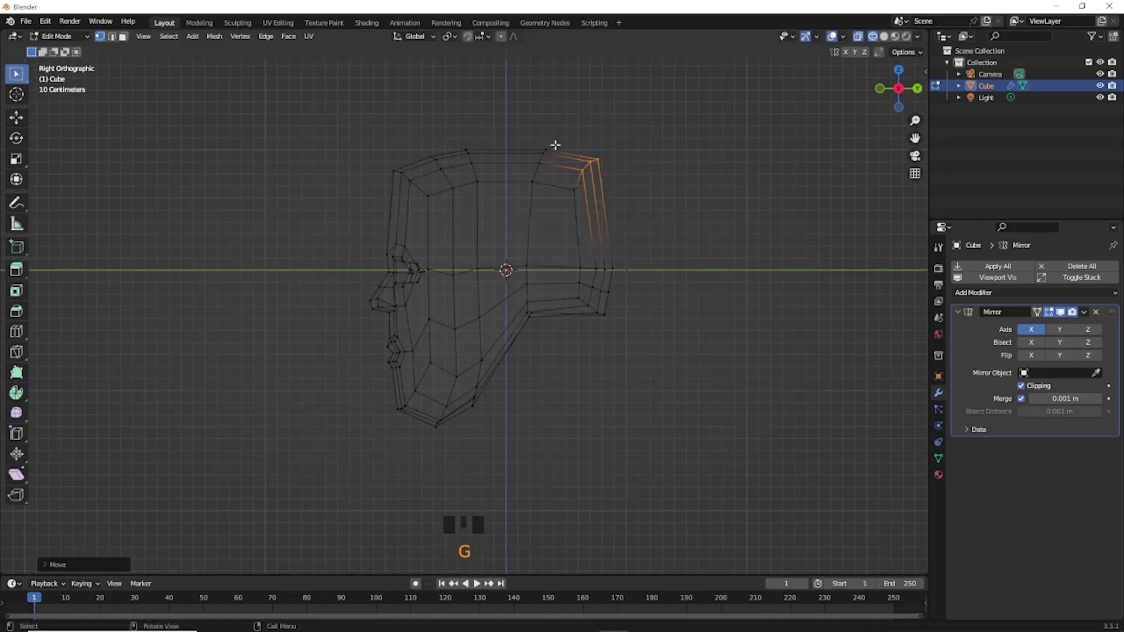
click(674, 221)
- Try to shift and rotate the vertices at the lower back of the skull
drag(570, 278, 631, 350)
key(g)
click(625, 353)
key(r)
right_click(630, 354)
key(ctrl+z)
- Move all the mouth vertices about 0.04 m forward in side view, and return to solid shading in Object Mode
scroll(572, 366, up, 3)
drag(296, 339, 379, 397)
key(g)
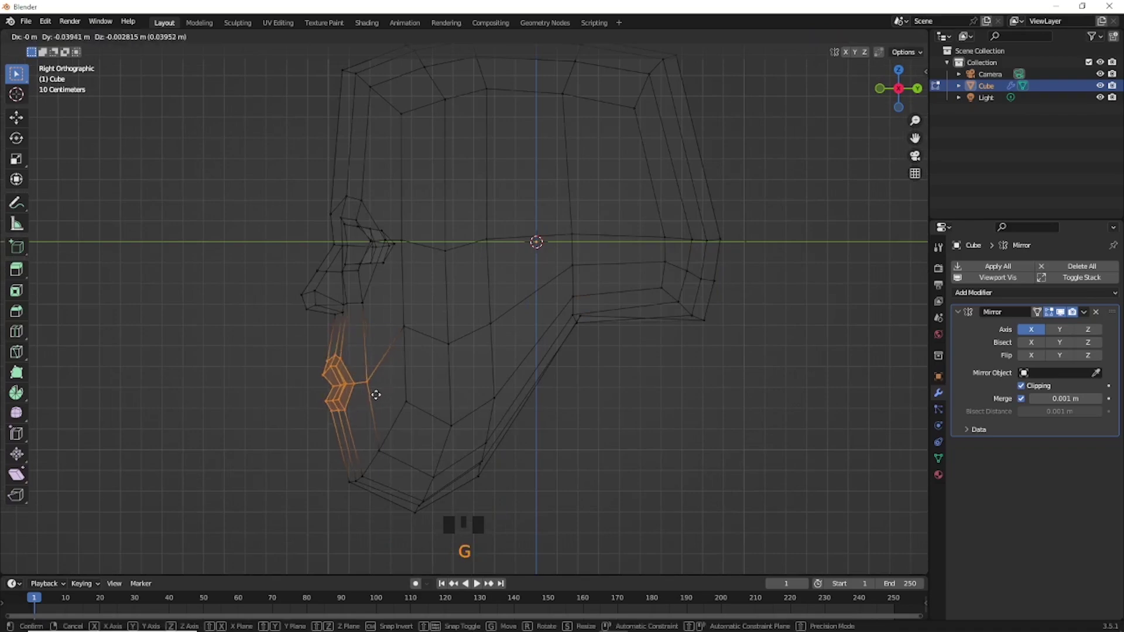
click(377, 394)
key(KP_1)
key(shift+z)
scroll(427, 392, down, 1)
click(522, 410)
key(Tab)
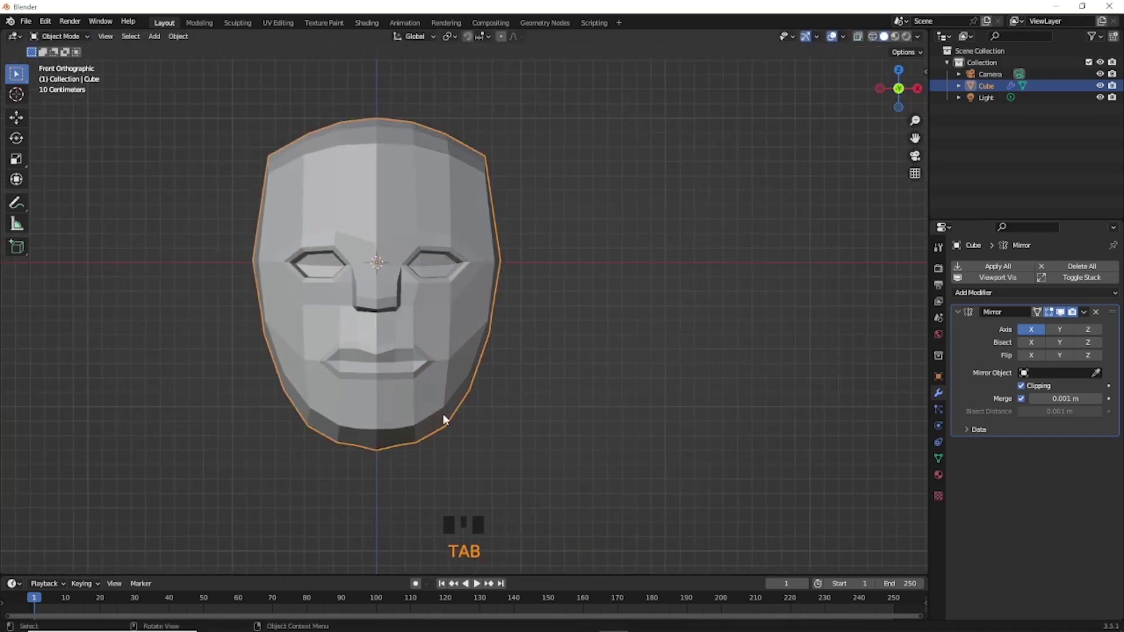
- Reposition the skull's upper side corner vertices in front wireframe view to round the top of the head
shift+middle_drag(444, 421, 515, 427)
key(Tab)
key(shift+z)
key(g)
click(552, 143)
key(g)
click(569, 157)
click(562, 168)
key(g)
click(561, 171)
click(551, 171)
key(g)
click(556, 175)
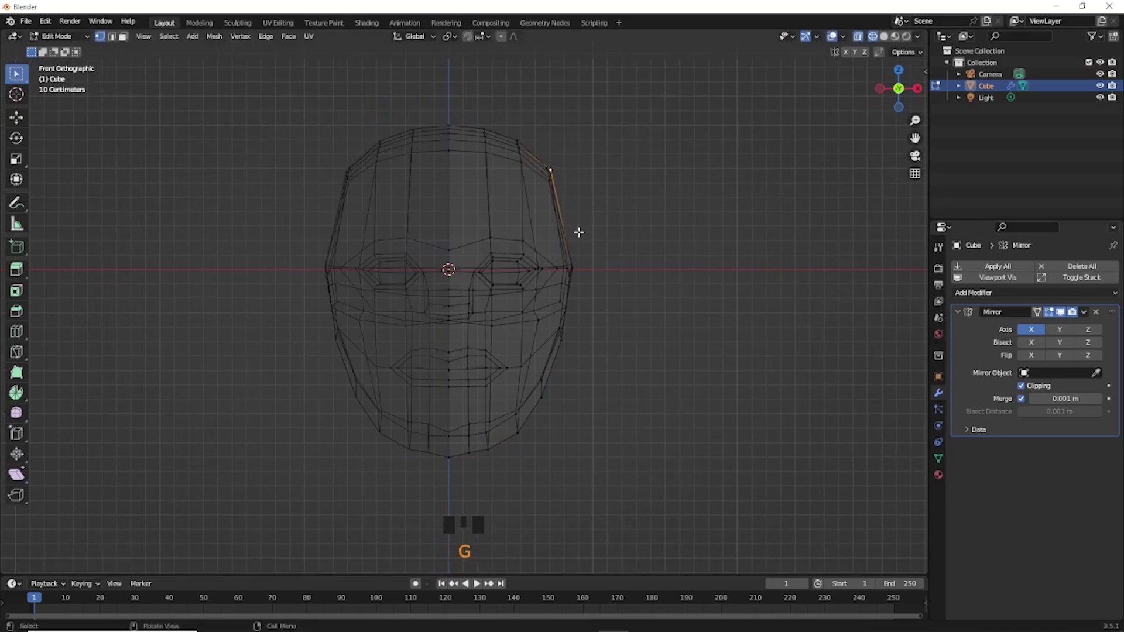
- Return to Object Mode with solid shading and deselect the head
key(Tab)
key(shift+z)
scroll(588, 363, down, 2)
click(519, 383)
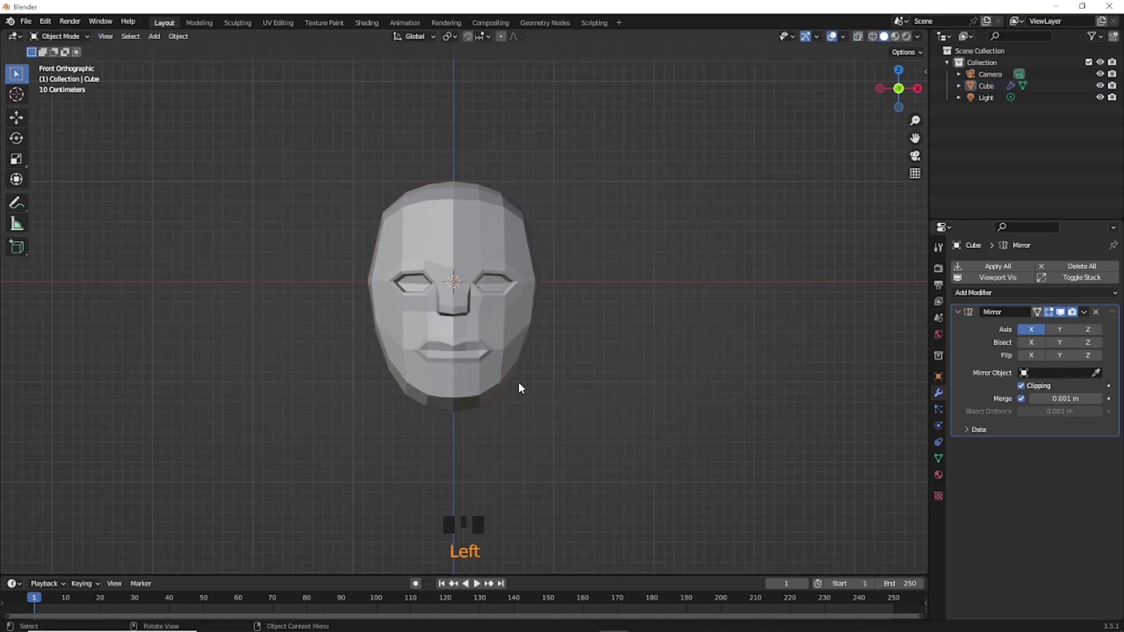
- Move the upper outer forehead vertex inward by about 0.03 m in front view to refine the temple
scroll(526, 276, up, 3)
key(Tab)
click(562, 178)
key(g)
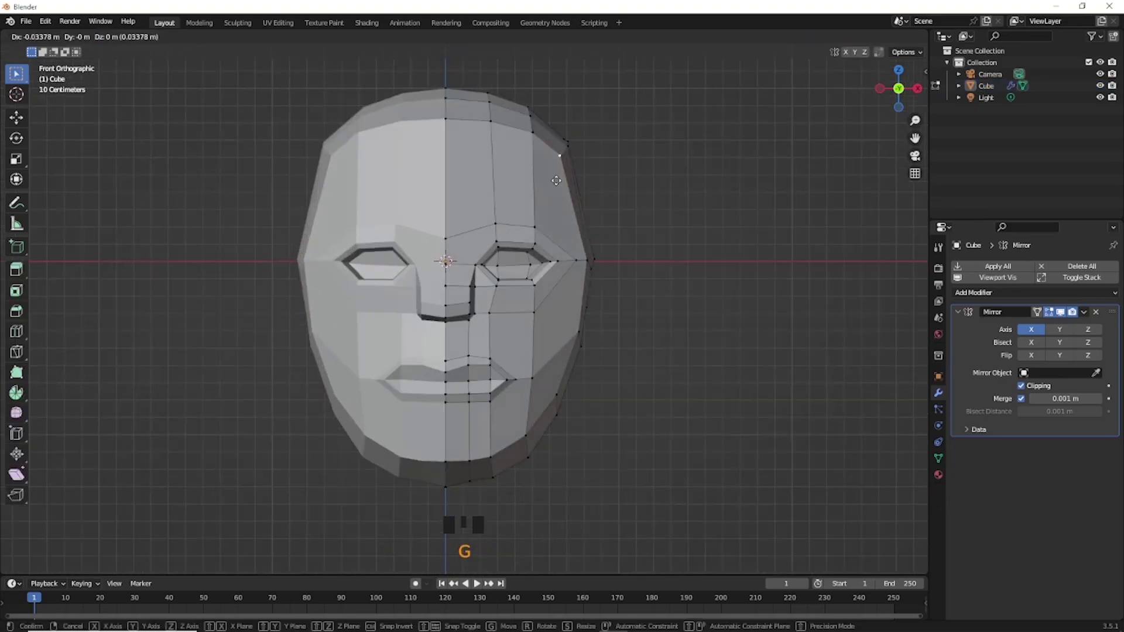
click(556, 181)
- Select the faces inside the lip outline and inset them slightly to form the inner mouth
key(3)
scroll(470, 313, up, 5)
drag(624, 345, 576, 357)
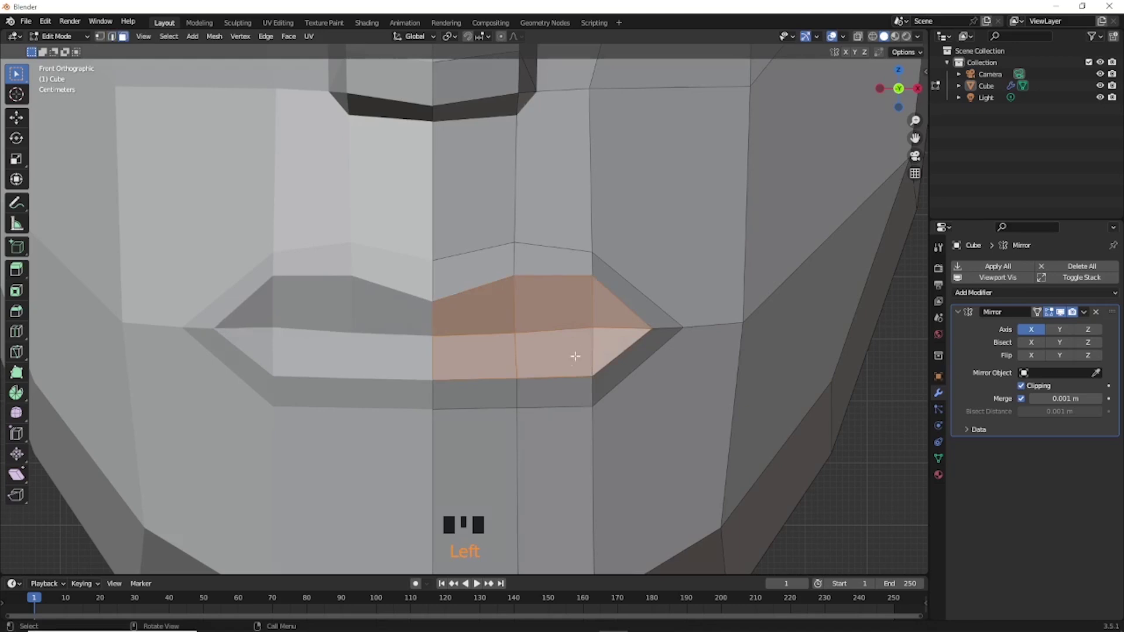
key(i)
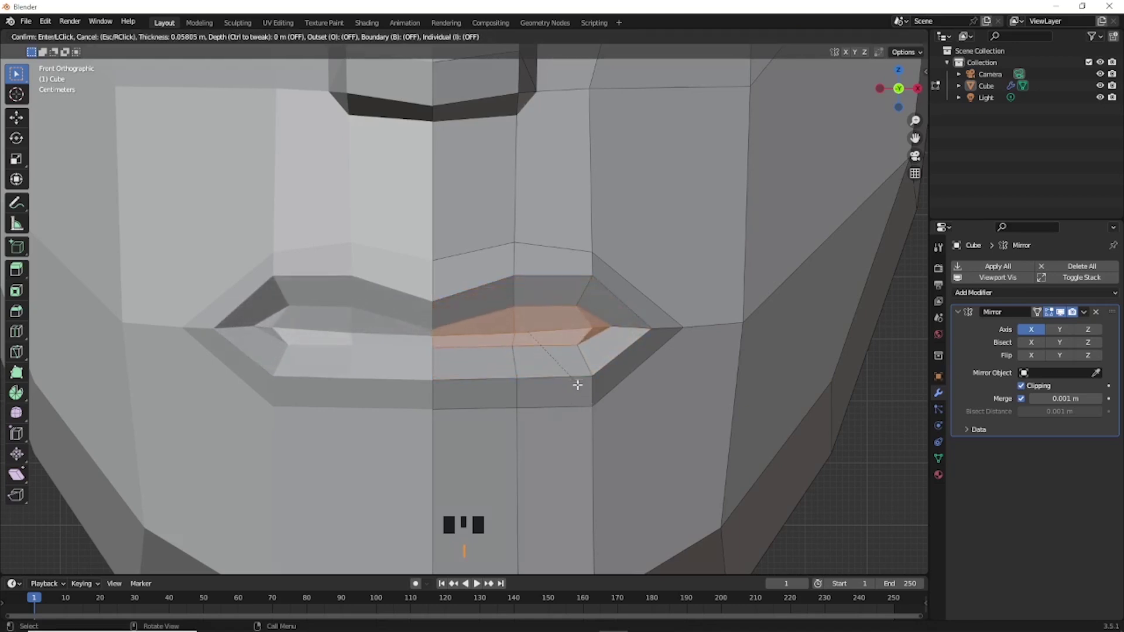
click(588, 396)
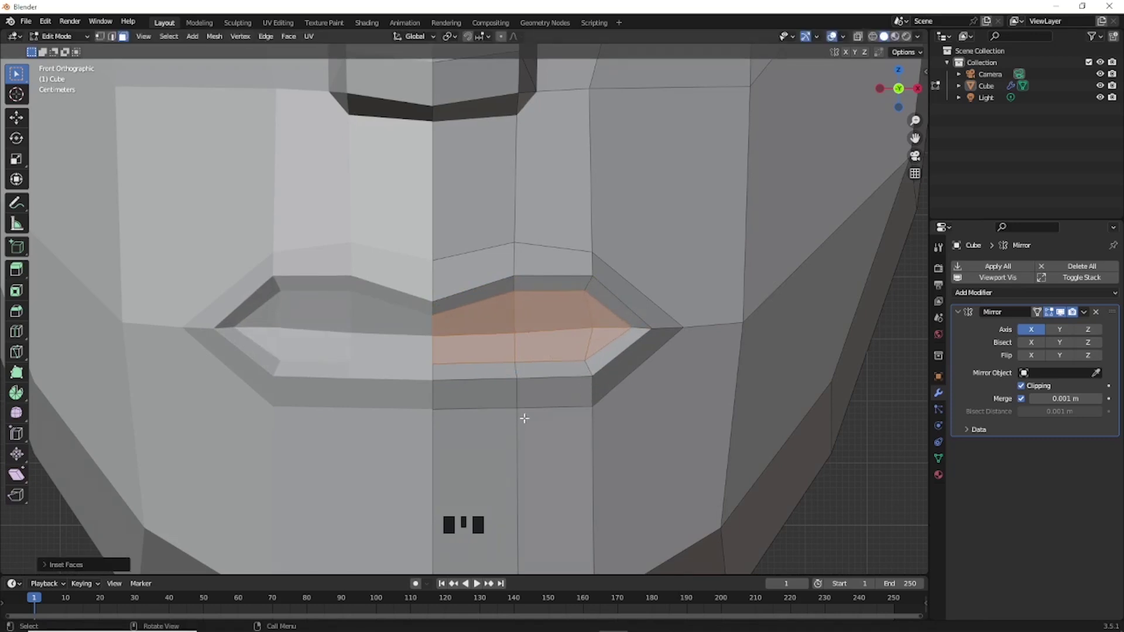
- Flatten the inset mouth faces along Z into a thin slit, extrude them, and return to Object Mode
key(s)
key(z)
click(527, 363)
middle_drag(527, 364, 386, 369)
key(g)
key(e)
key(KP_1)
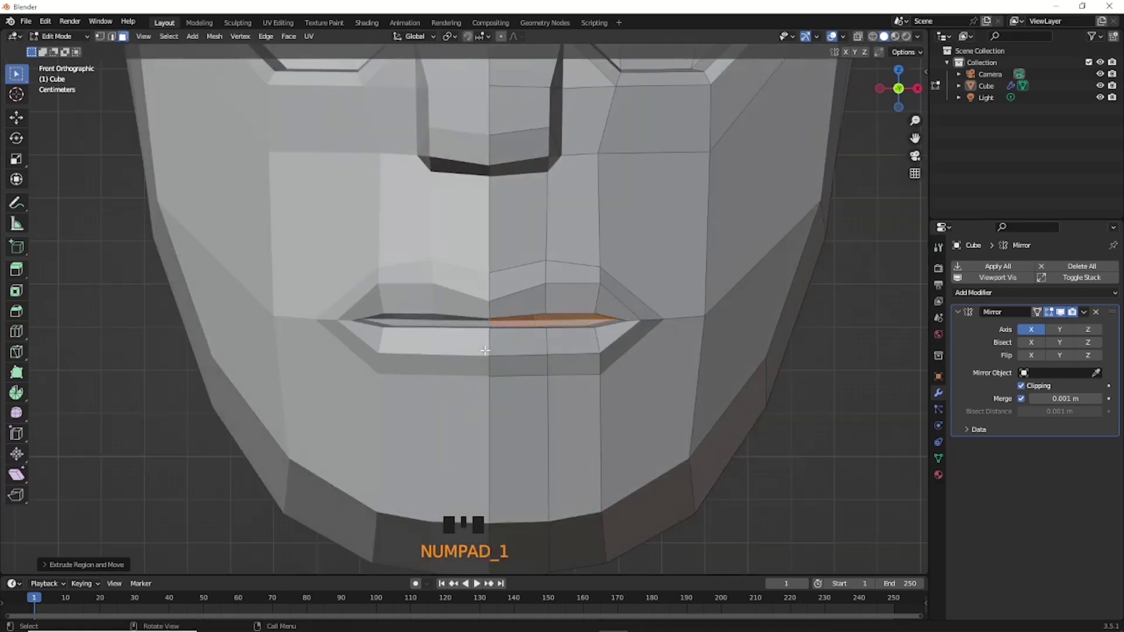
scroll(515, 355, down, 4)
key(Tab)
scroll(595, 363, down, 3)
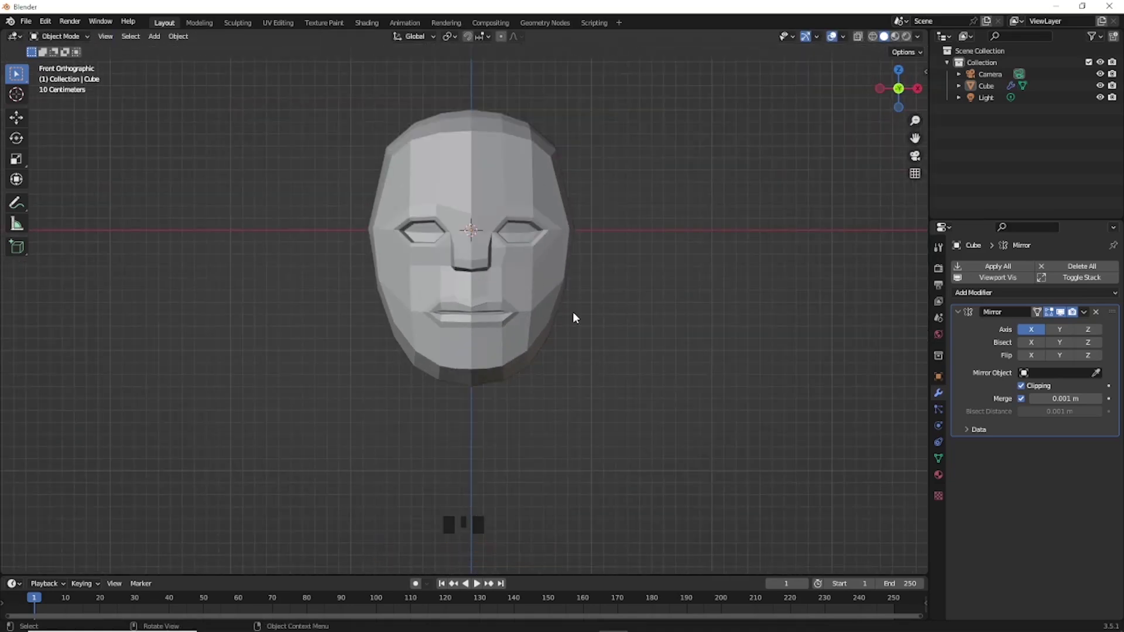
- Examine the overall shape of the head from several angles, select it, and return to the front view
shift+middle_drag(574, 316, 575, 332)
shift+scroll(609, 326, down, 2)
middle_drag(645, 321, 422, 310)
middle_drag(621, 263, 515, 264)
shift+middle_drag(656, 269, 491, 258)
click(530, 259)
shift+middle_drag(492, 258, 494, 262)
key(KP_1)
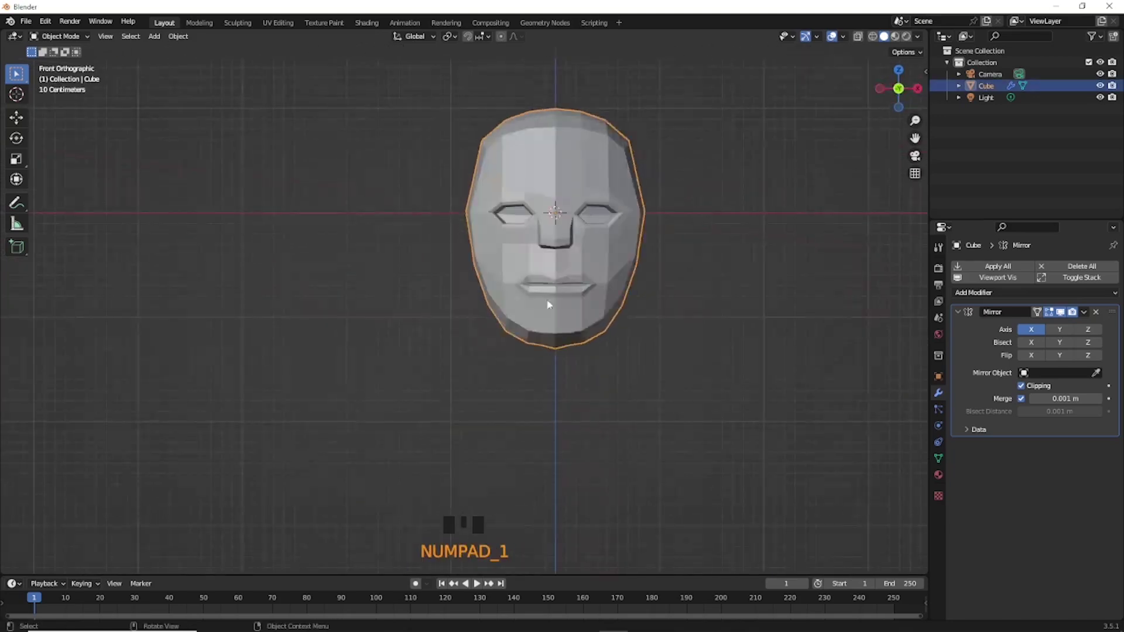
shift+middle_drag(489, 321, 525, 328)
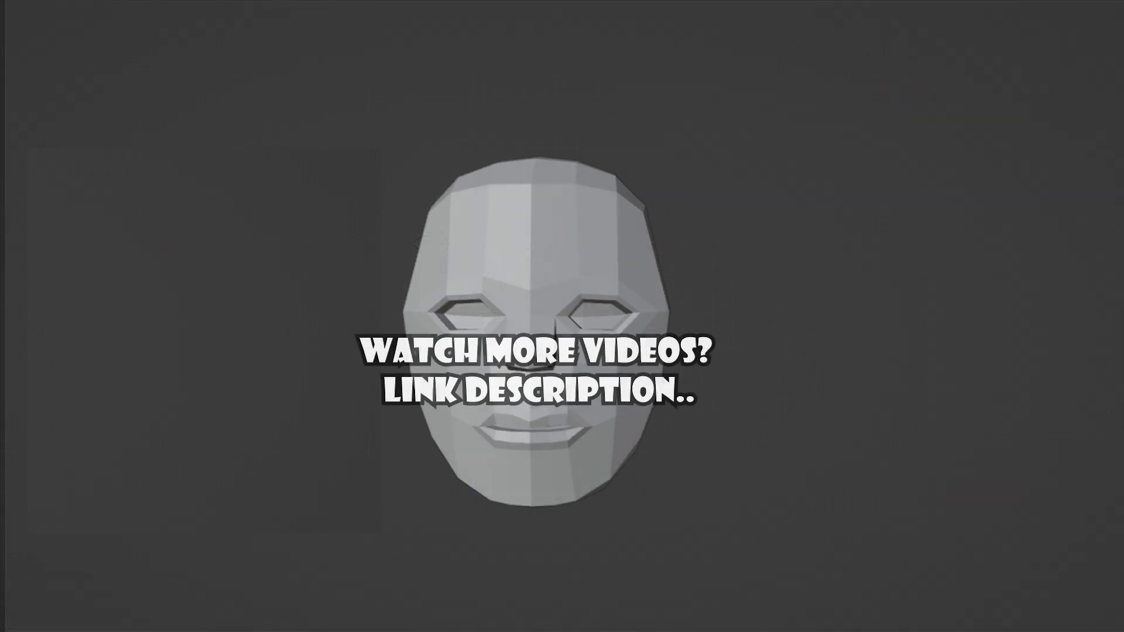